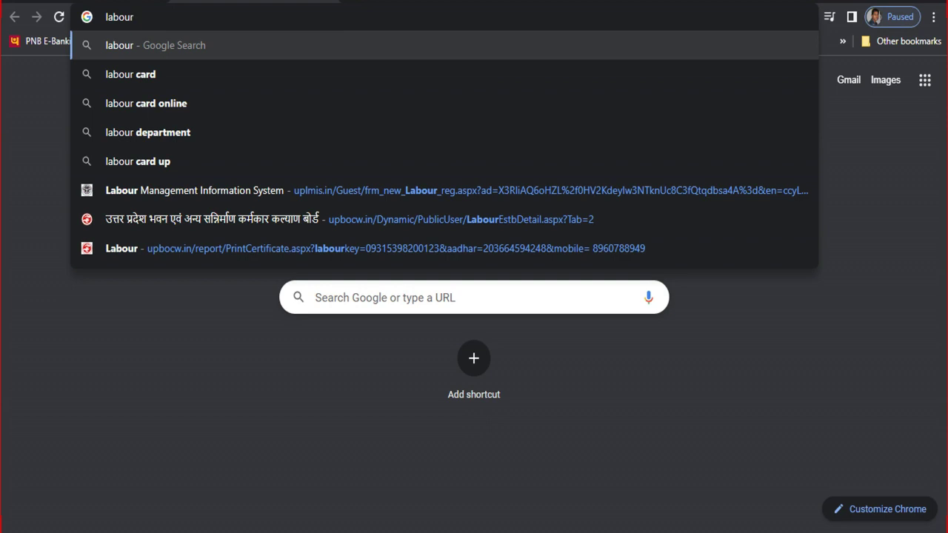
Search Google for 'labour card bocw' and switch to the image results.
{"action": "key", "text": "Down"}
{"action": "type", "text": "bocw"}
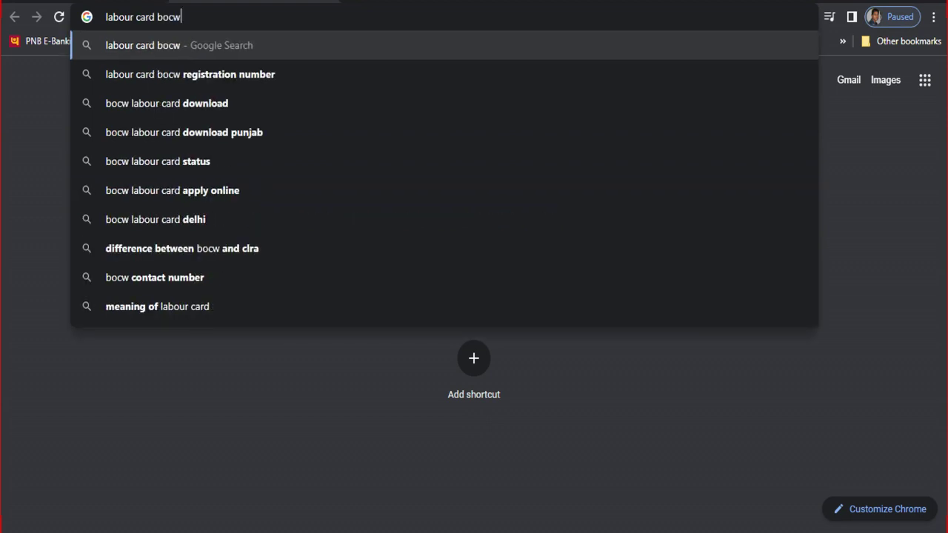
{"action": "key", "text": "Return"}
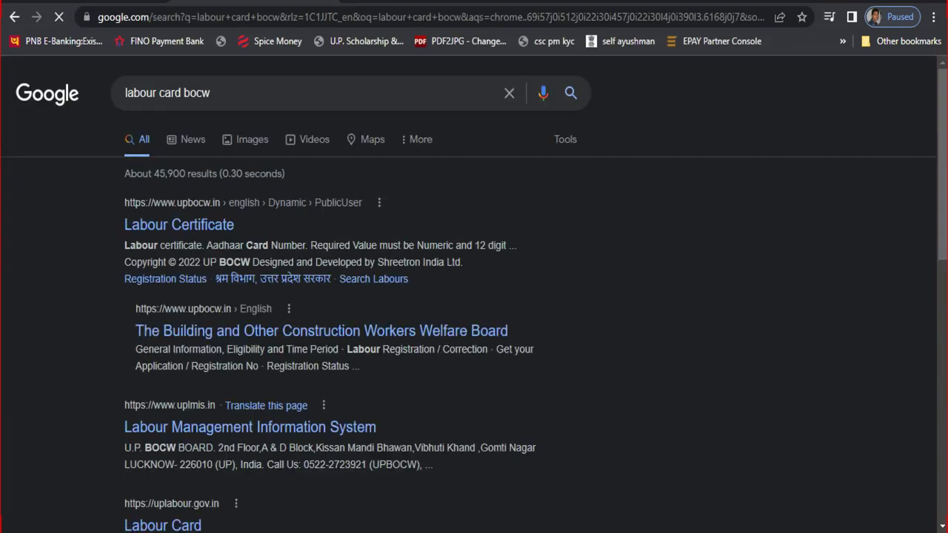
{"action": "left_click", "coordinate": [208, 231]}
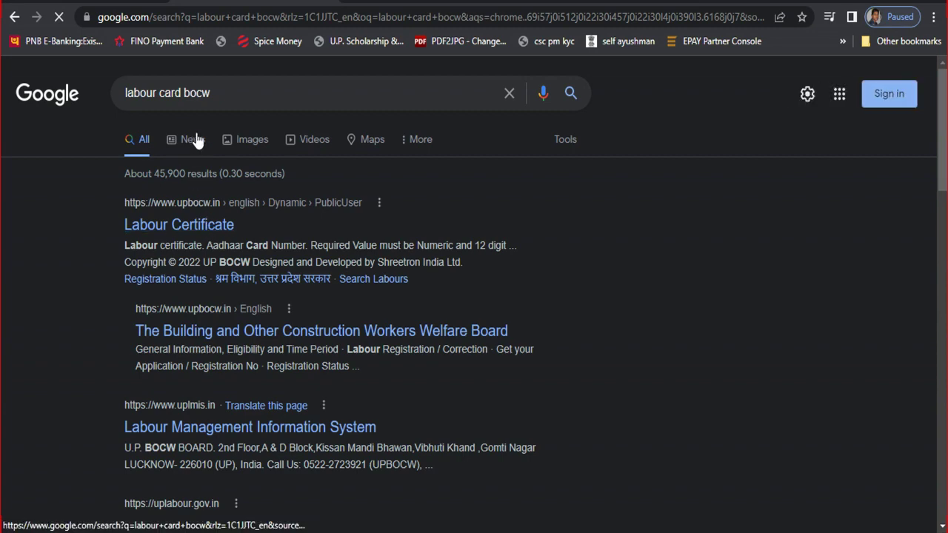
{"action": "left_click", "coordinate": [245, 138]}
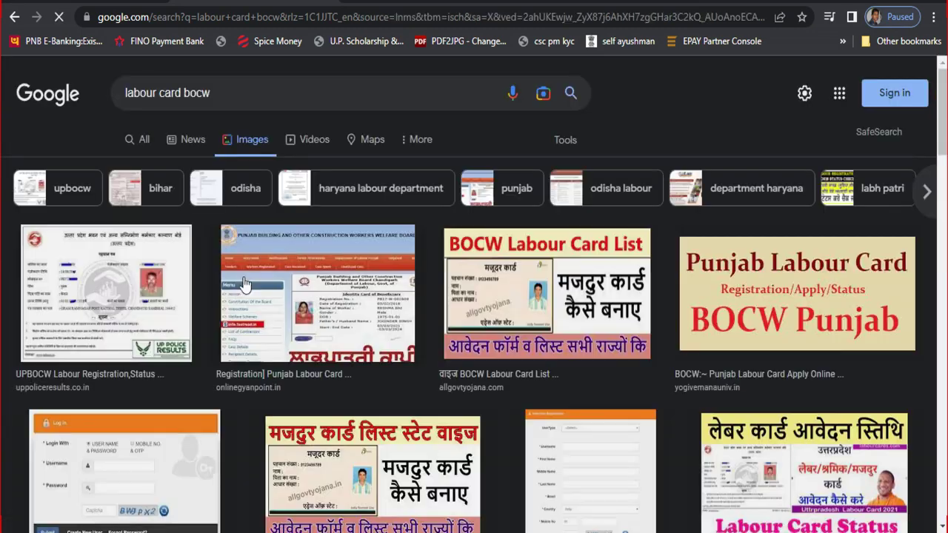
Open the UPBOCW labour registration result in a new window, then return to the YouTube channel tab.
{"action": "left_click", "coordinate": [176, 295]}
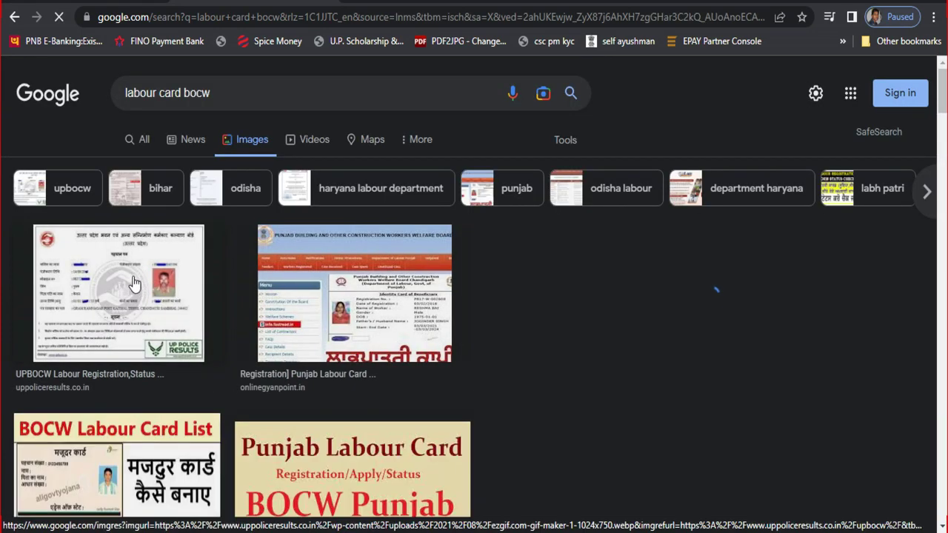
{"action": "right_click", "coordinate": [665, 228]}
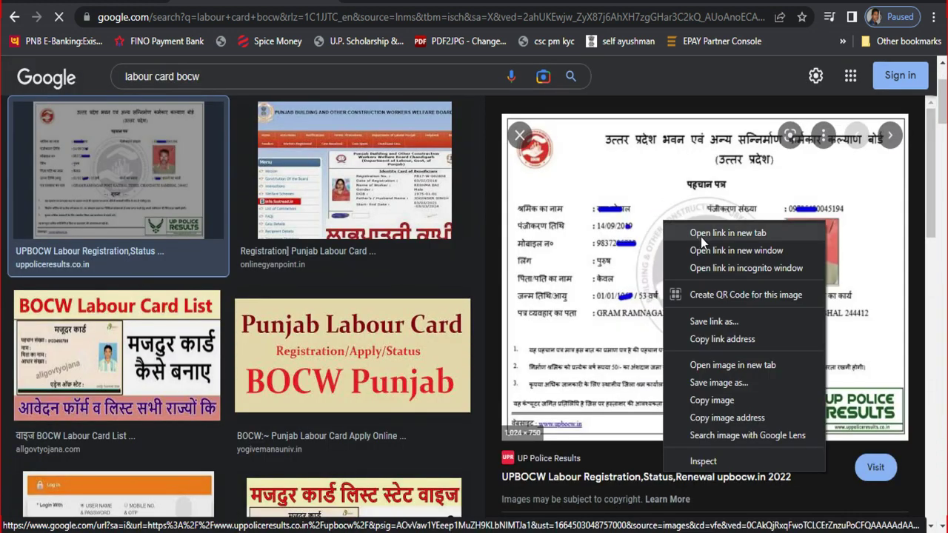
{"action": "left_click", "coordinate": [715, 247]}
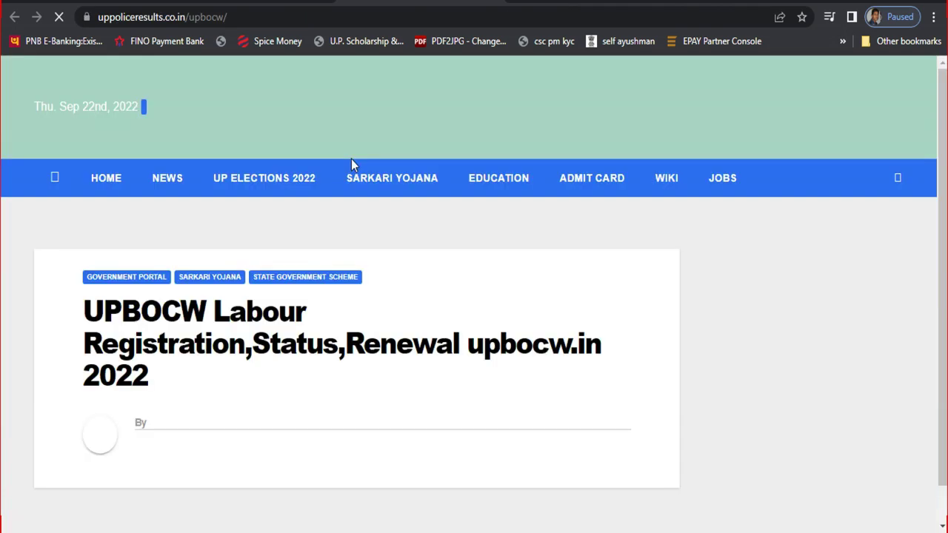
{"action": "scroll", "coordinate": [313, 236], "scroll_direction": "down", "scroll_amount": 2}
{"action": "scroll", "coordinate": [317, 234], "scroll_direction": "down", "scroll_amount": 12}
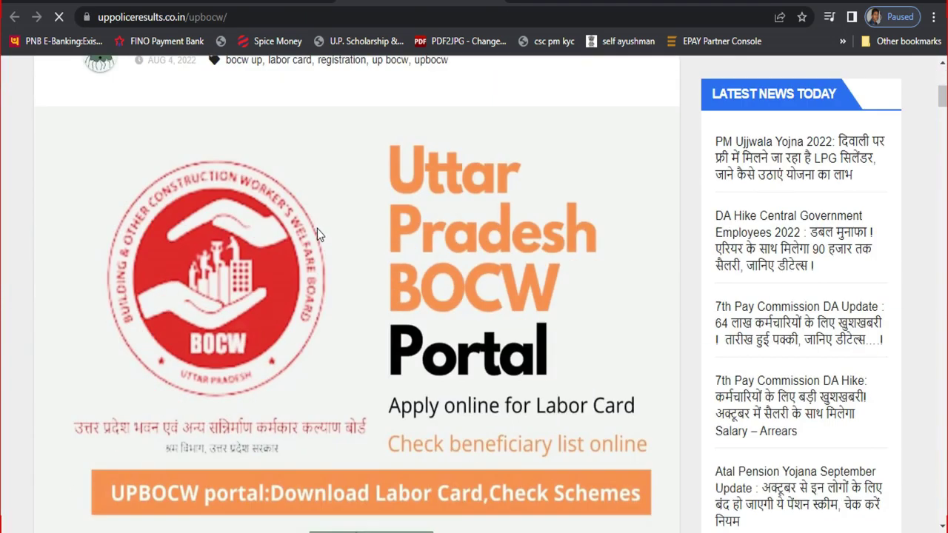
{"action": "scroll", "coordinate": [332, 234], "scroll_direction": "down", "scroll_amount": 3}
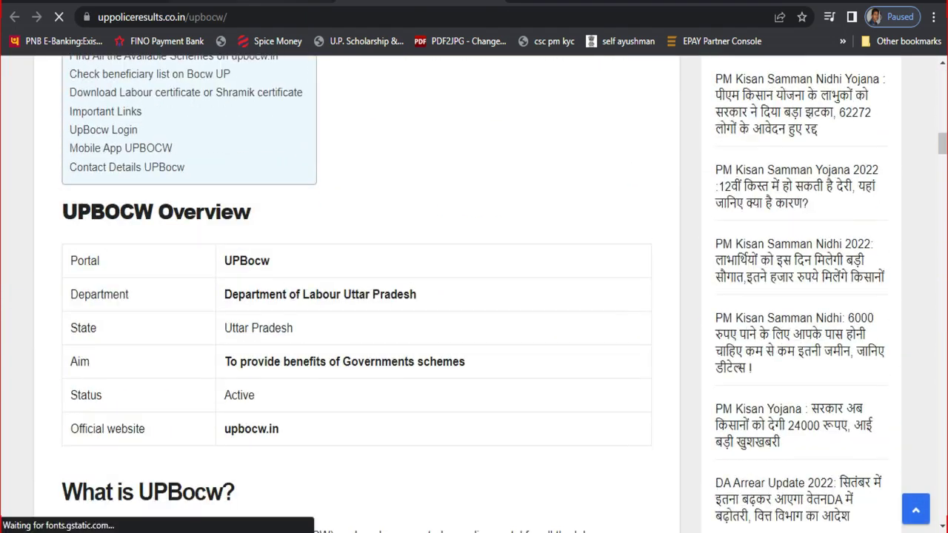
{"action": "key", "text": "alt+Tab"}
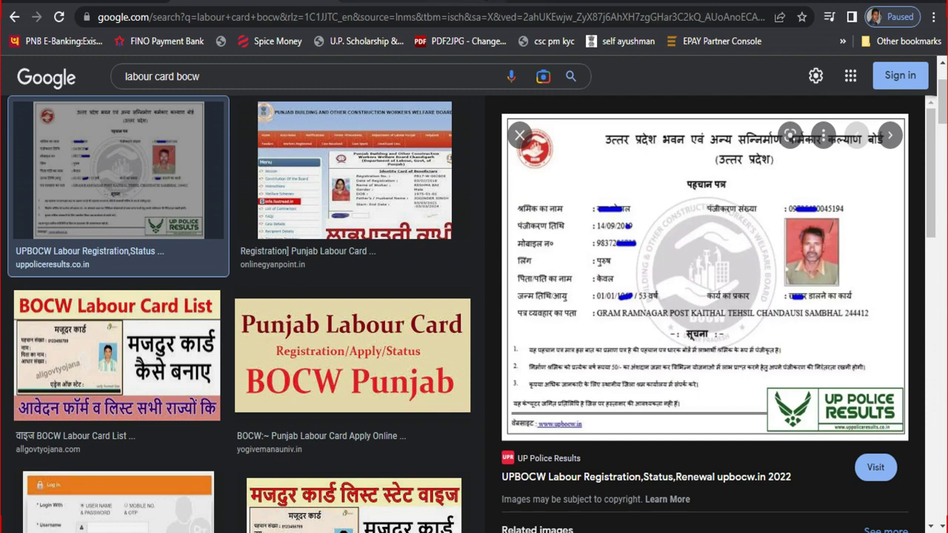
{"action": "left_click", "coordinate": [326, 1]}
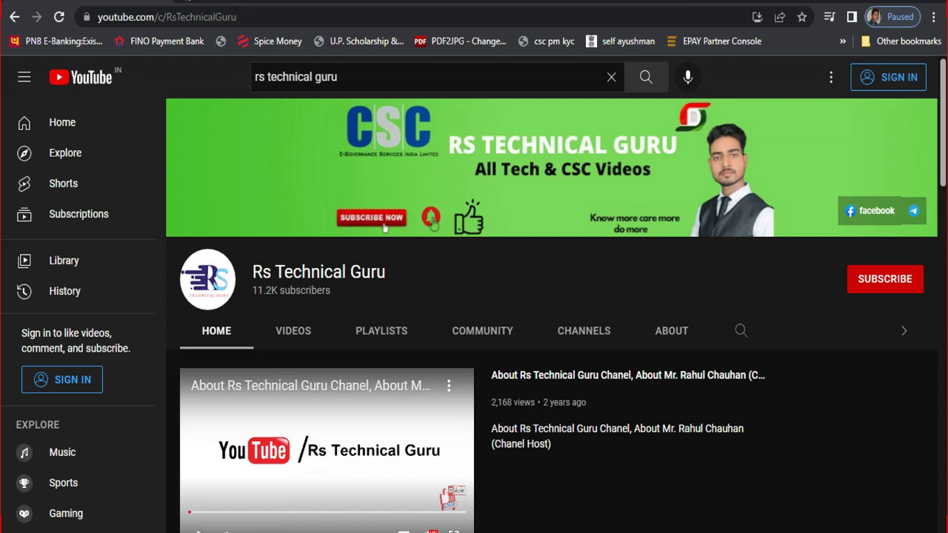
Go to pmjay.csccloud.in in a new browser tab.
{"action": "left_click", "coordinate": [187, 0]}
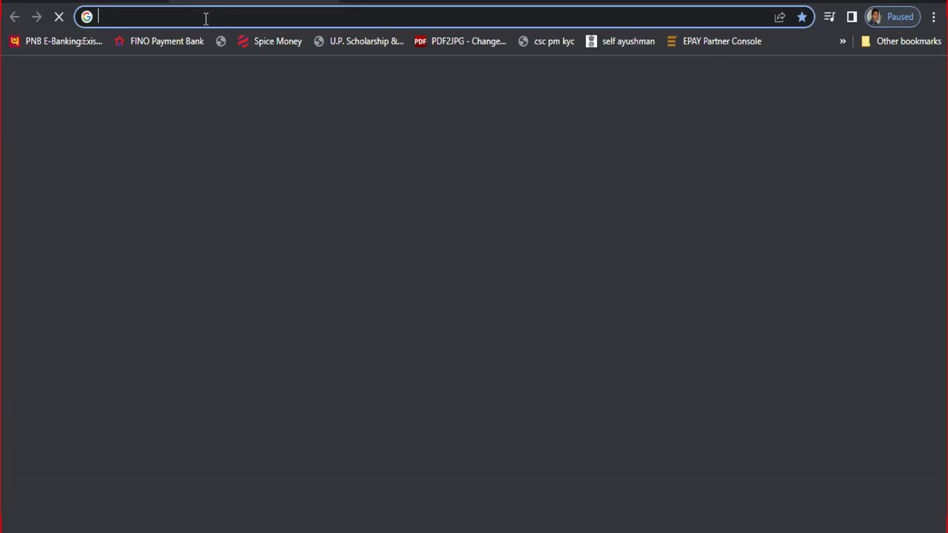
{"action": "left_click", "coordinate": [195, 17]}
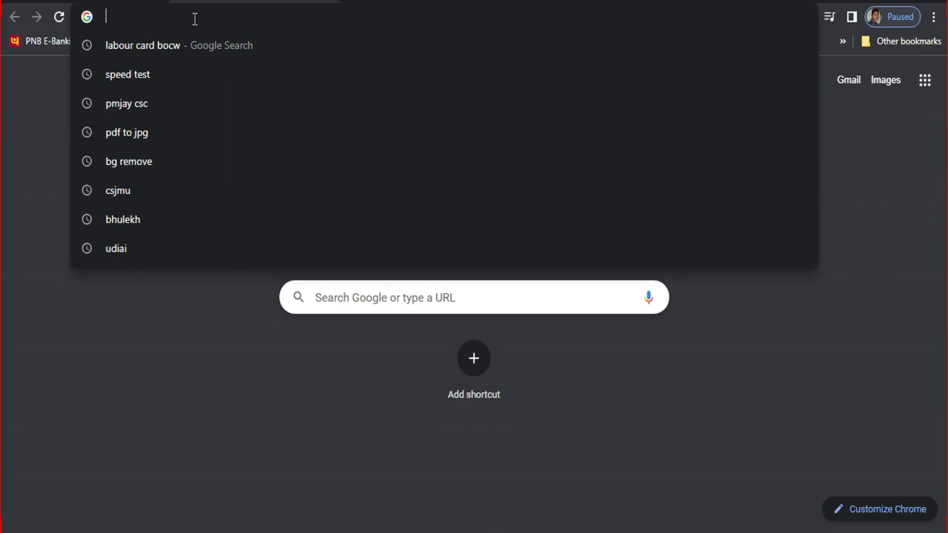
{"action": "type", "text": "pmjay.csccloud.i"}
{"action": "key", "text": "Return"}
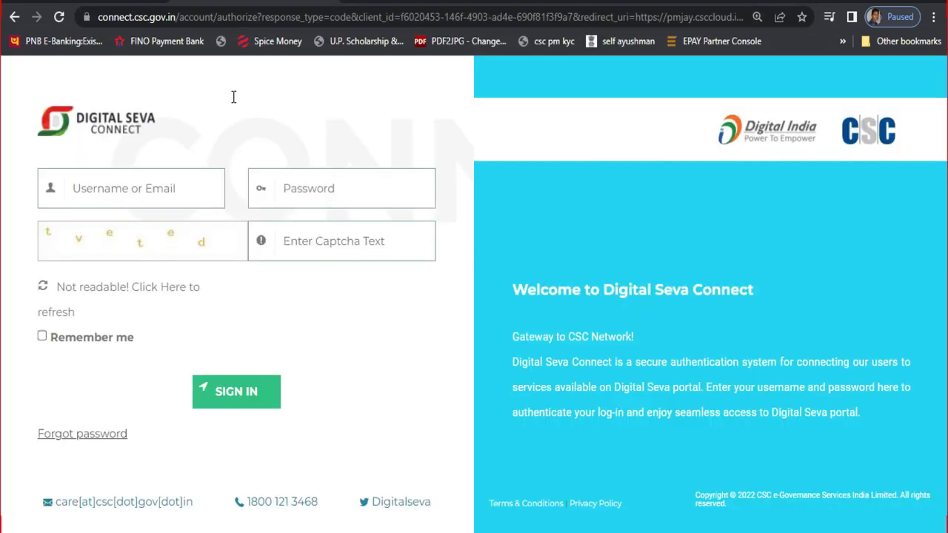
Enter the login username, give Aadhaar authentication consent, and start the fingerprint capture.
{"action": "left_click", "coordinate": [158, 187]}
{"action": "type", "text": "22"}
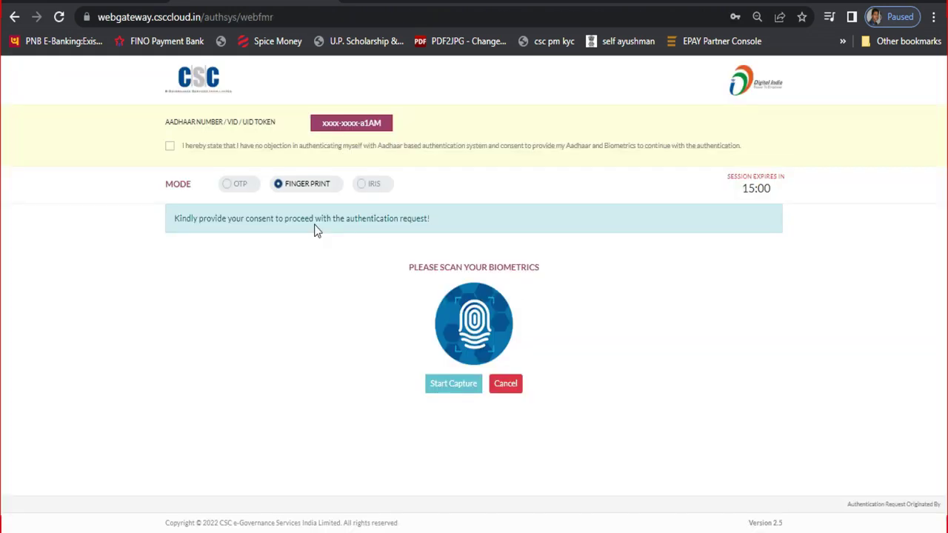
{"action": "left_click", "coordinate": [287, 146]}
{"action": "left_click", "coordinate": [453, 345]}
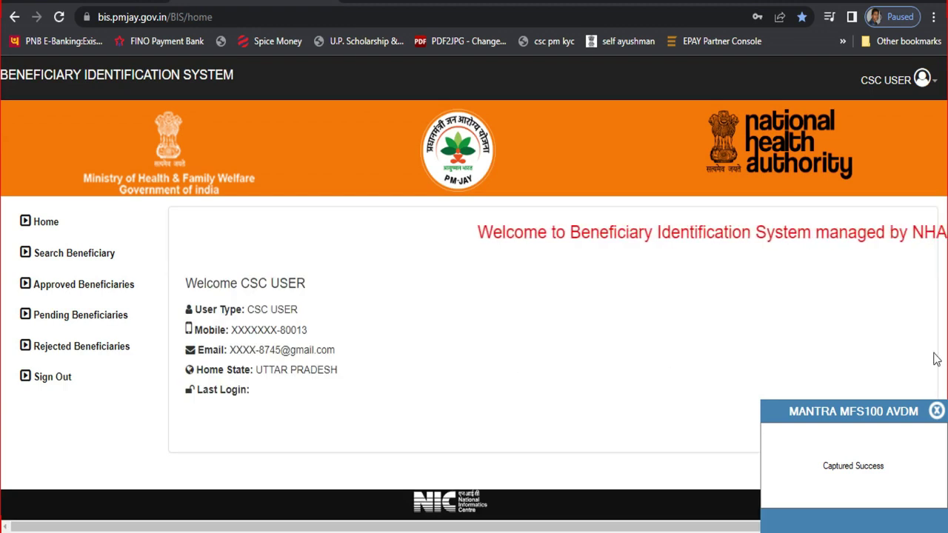
In Search Beneficiary, set the search parameter to Building and Other Construction workers and focus the BOCW number field.
{"action": "left_click", "coordinate": [100, 262]}
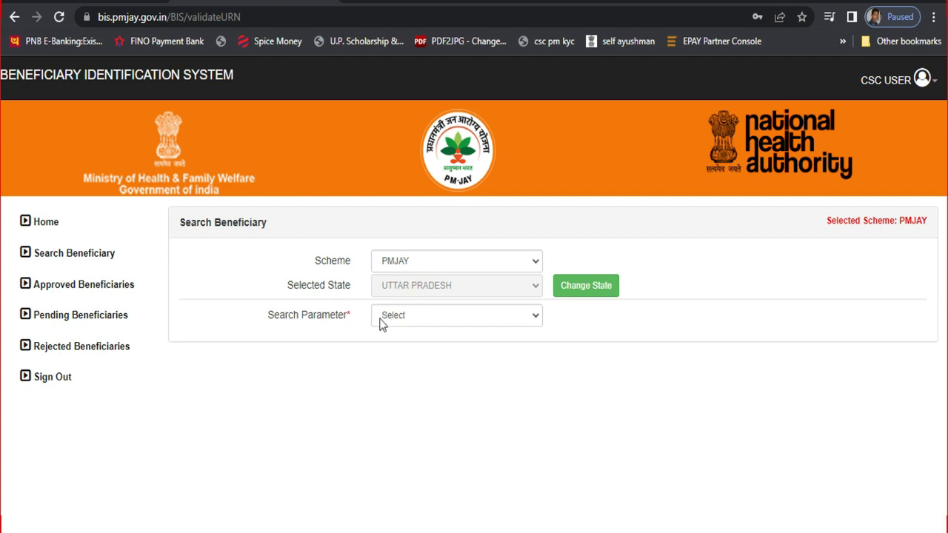
{"action": "left_click", "coordinate": [397, 318]}
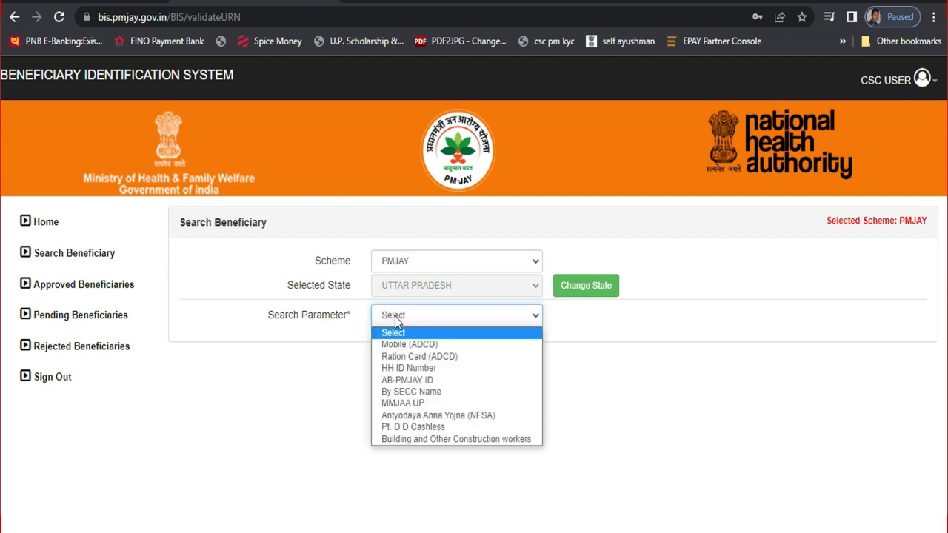
{"action": "left_click", "coordinate": [435, 440]}
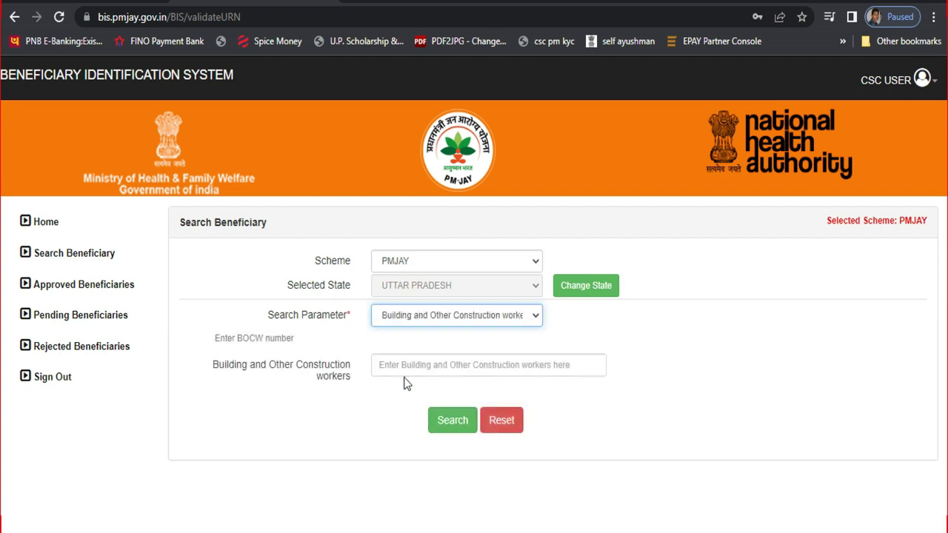
{"action": "left_click", "coordinate": [397, 366]}
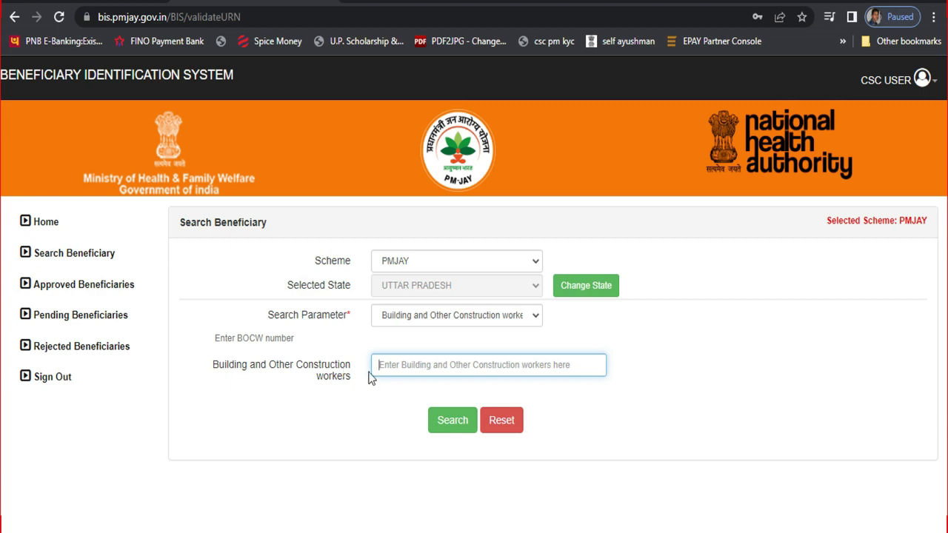
{"action": "left_click", "coordinate": [419, 365]}
{"action": "type", "text": "93"}
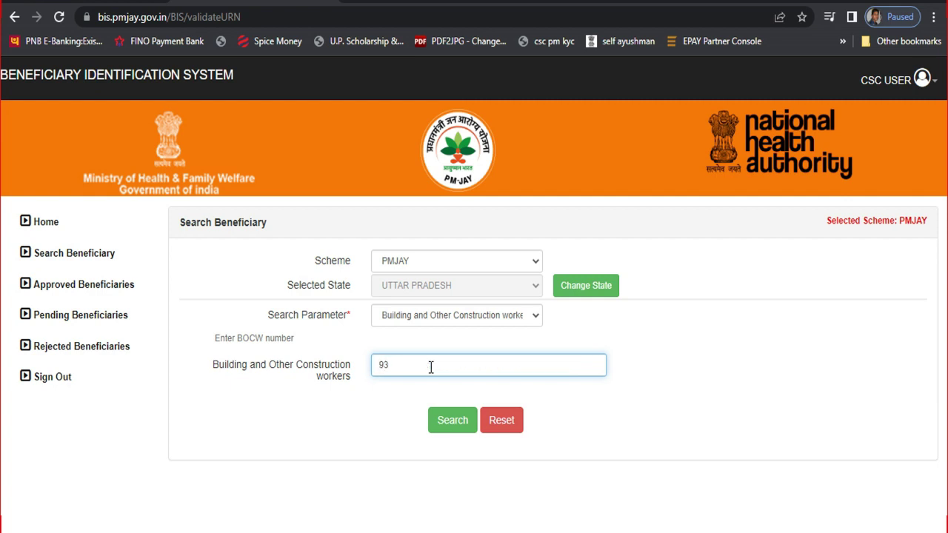
{"action": "key", "text": "BackSpace"}
{"action": "key", "text": "BackSpace"}
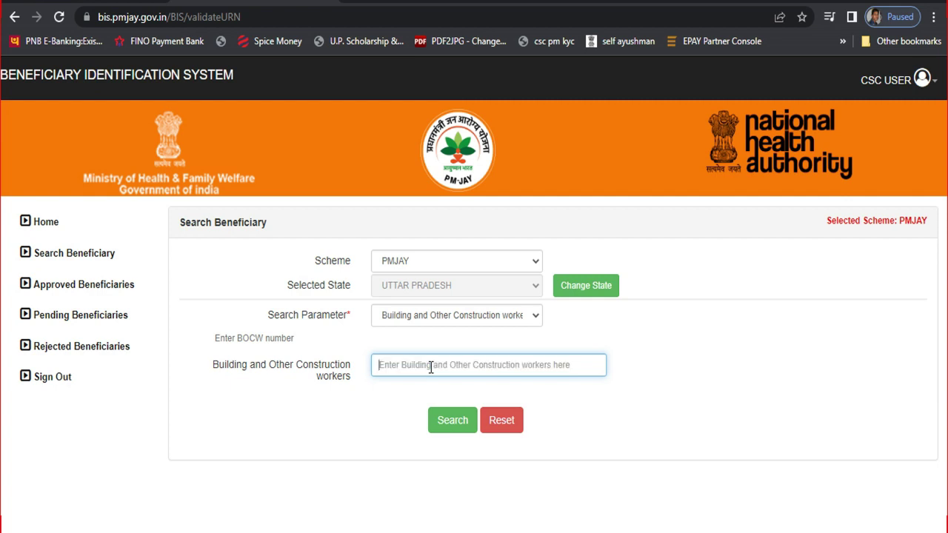
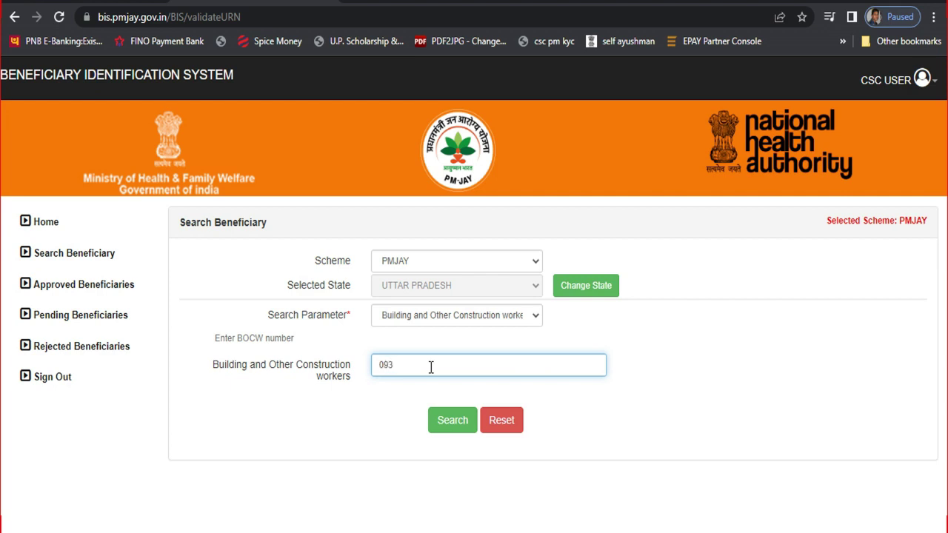
{"action": "left_click", "coordinate": [450, 431]}
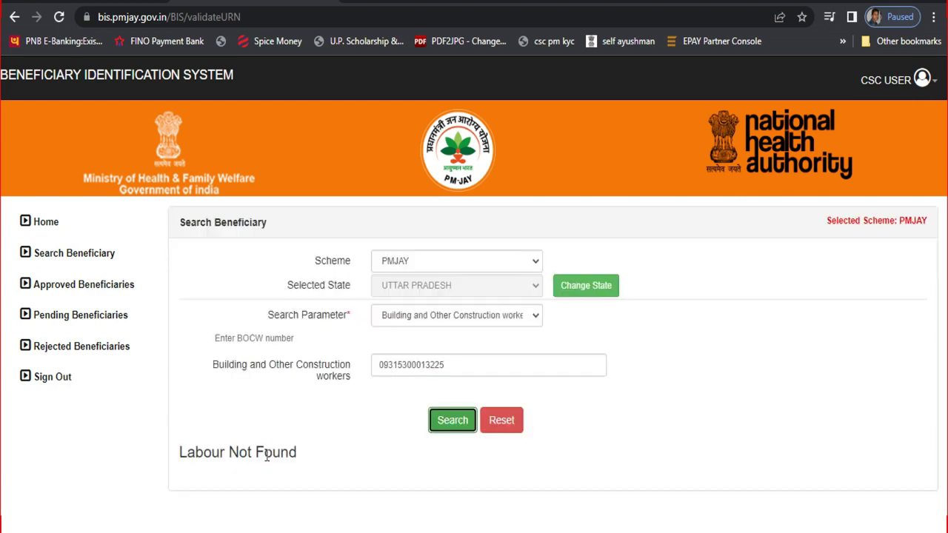
{"action": "left_click_drag", "start_coordinate": [307, 454], "coordinate": [140, 454]}
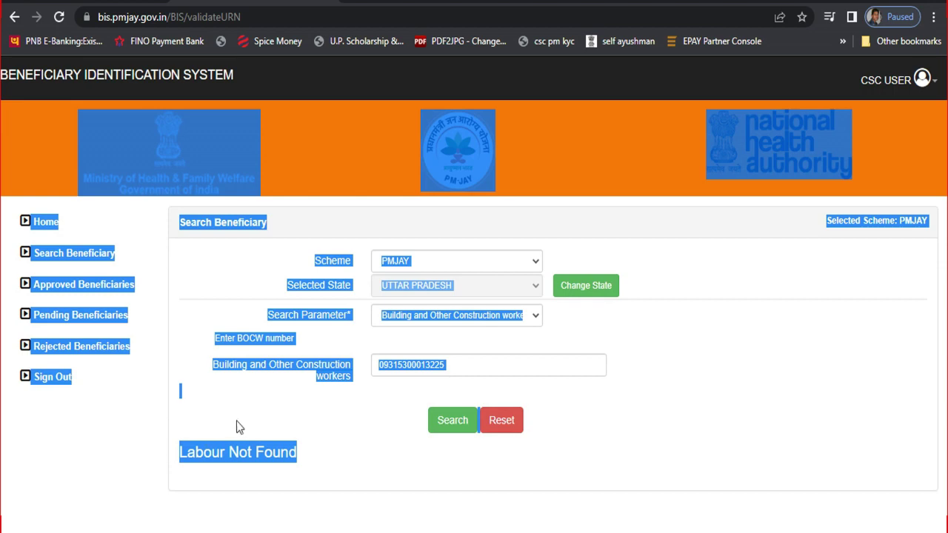
{"action": "left_click", "coordinate": [238, 427]}
{"action": "left_click", "coordinate": [453, 432]}
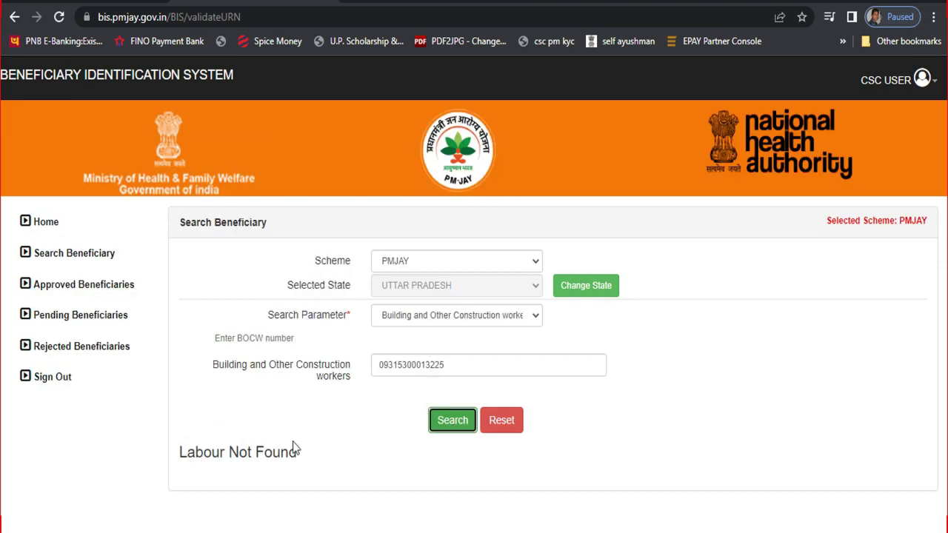
{"action": "left_click", "coordinate": [439, 426]}
{"action": "left_click", "coordinate": [440, 426]}
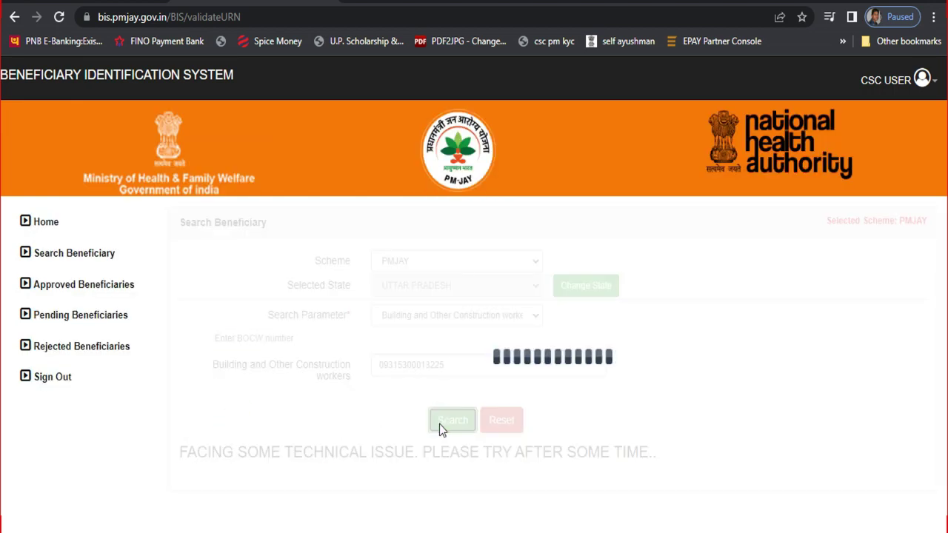
{"action": "left_click", "coordinate": [441, 425]}
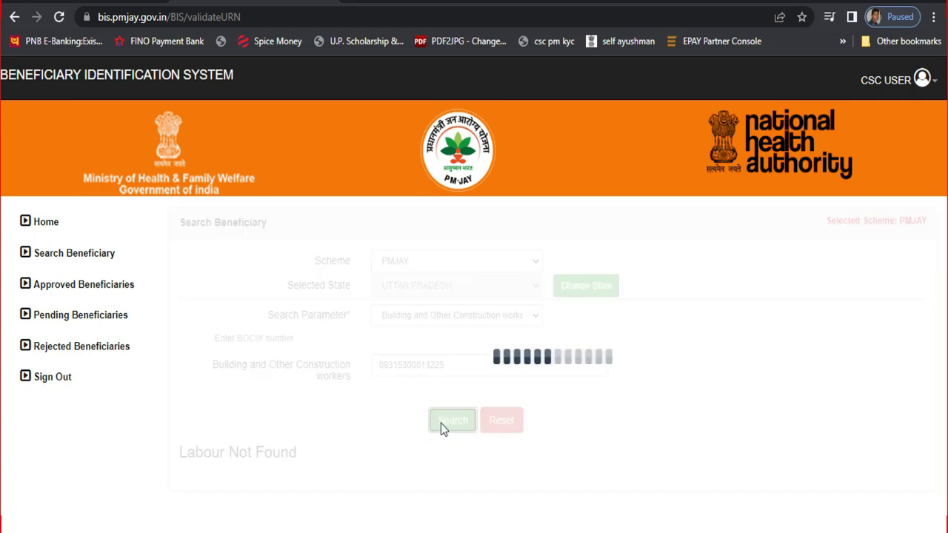
{"action": "left_click", "coordinate": [441, 425]}
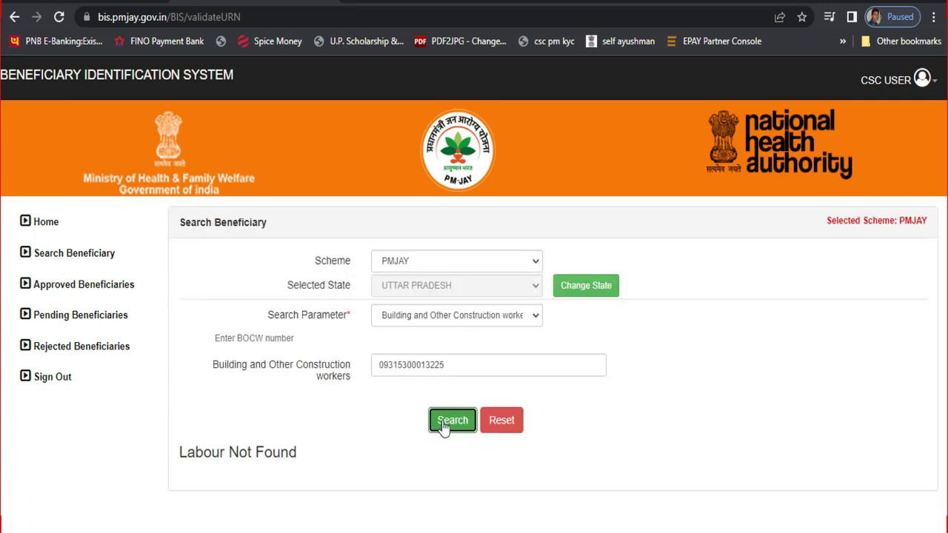
{"action": "left_click", "coordinate": [441, 423]}
{"action": "left_click", "coordinate": [441, 422]}
{"action": "left_click", "coordinate": [441, 421]}
{"action": "left_click", "coordinate": [441, 422]}
{"action": "left_click_drag", "start_coordinate": [458, 368], "coordinate": [366, 370]}
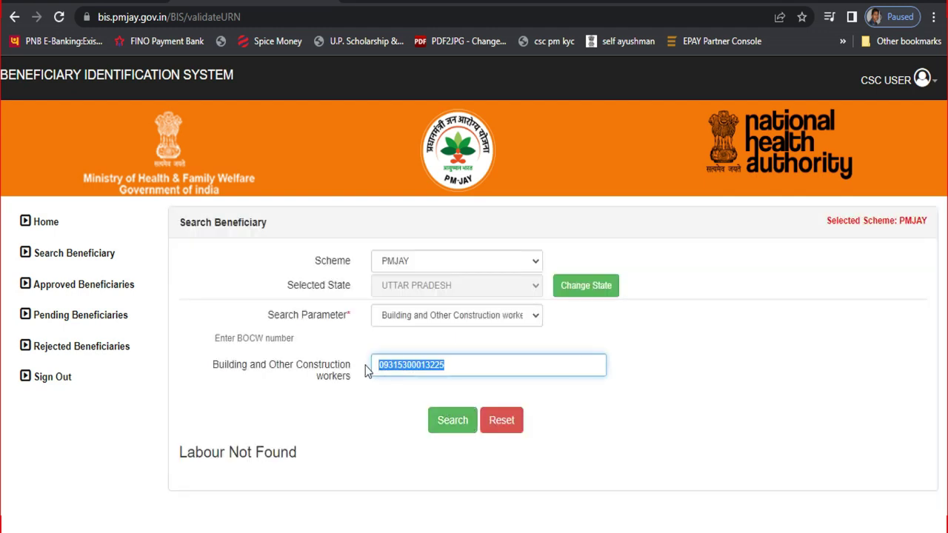
Replace the old BOCW number with the new registration number and search.
{"action": "key", "text": "BackSpace"}
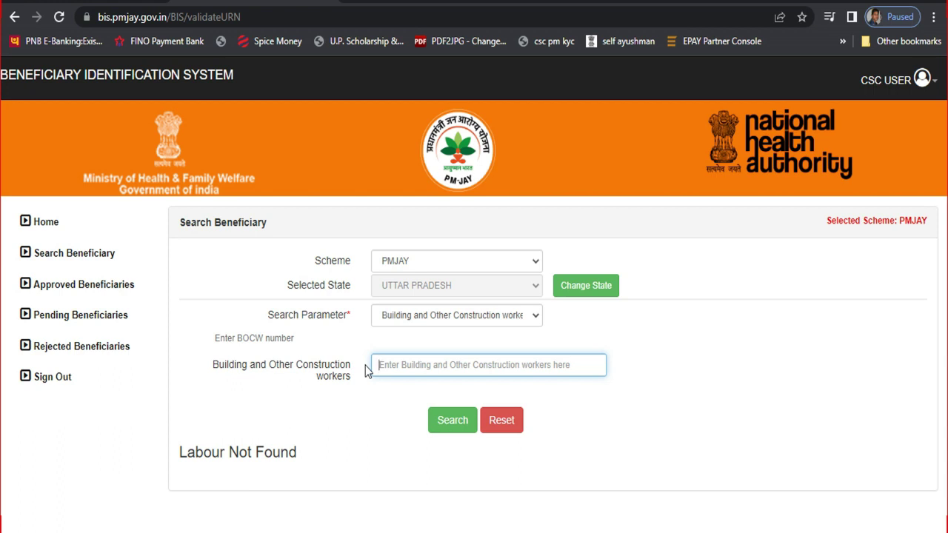
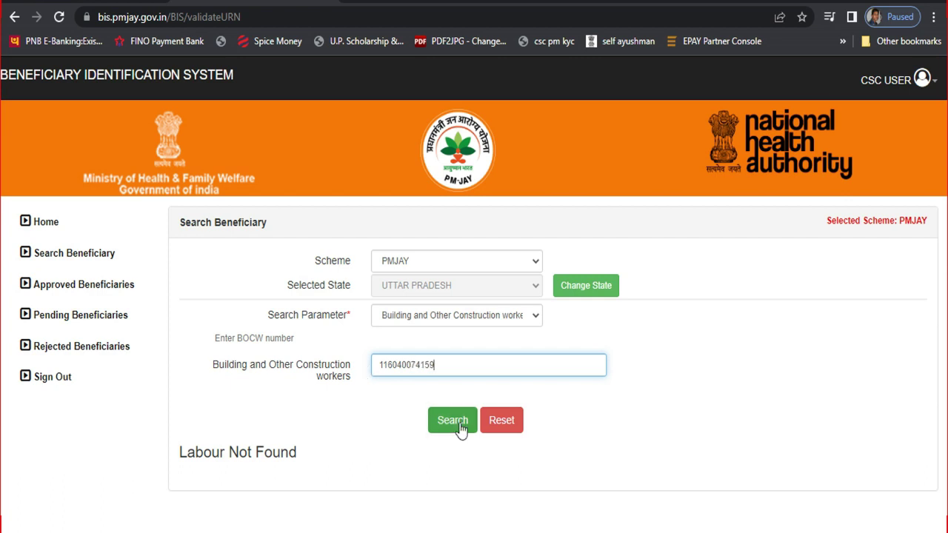
{"action": "left_click", "coordinate": [459, 422]}
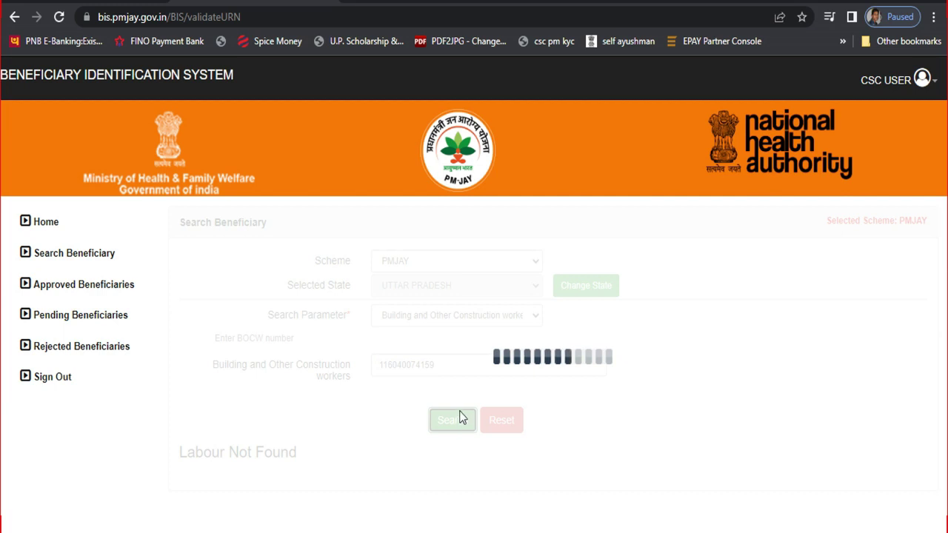
Review the three matching workers and start an SECC search for the first one.
{"action": "scroll", "coordinate": [460, 417], "scroll_direction": "down", "scroll_amount": 2}
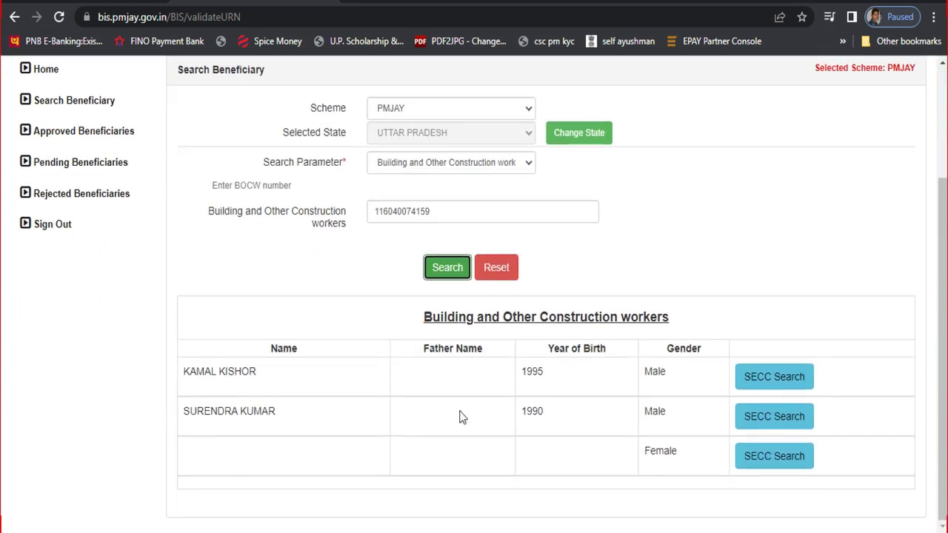
{"action": "left_click", "coordinate": [343, 296]}
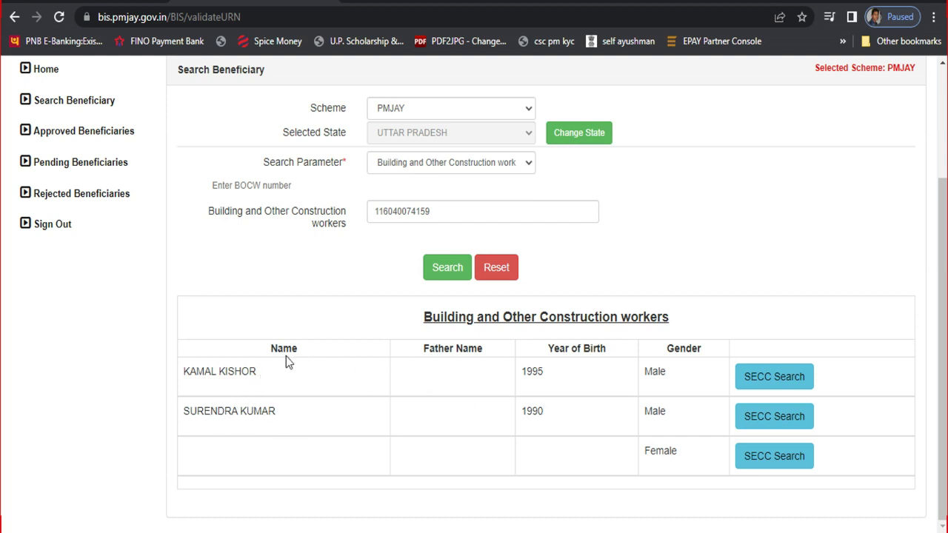
{"action": "left_click_drag", "start_coordinate": [231, 366], "coordinate": [548, 407]}
{"action": "left_click", "coordinate": [678, 280]}
{"action": "left_click", "coordinate": [768, 379]}
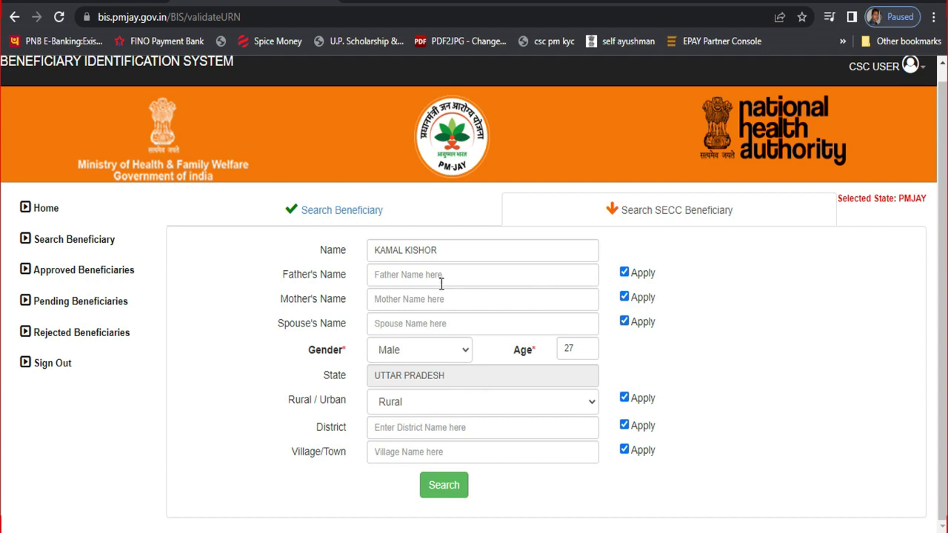
Fill in the worker's father's name, district and village/town in the SECC search form.
{"action": "left_click", "coordinate": [378, 281]}
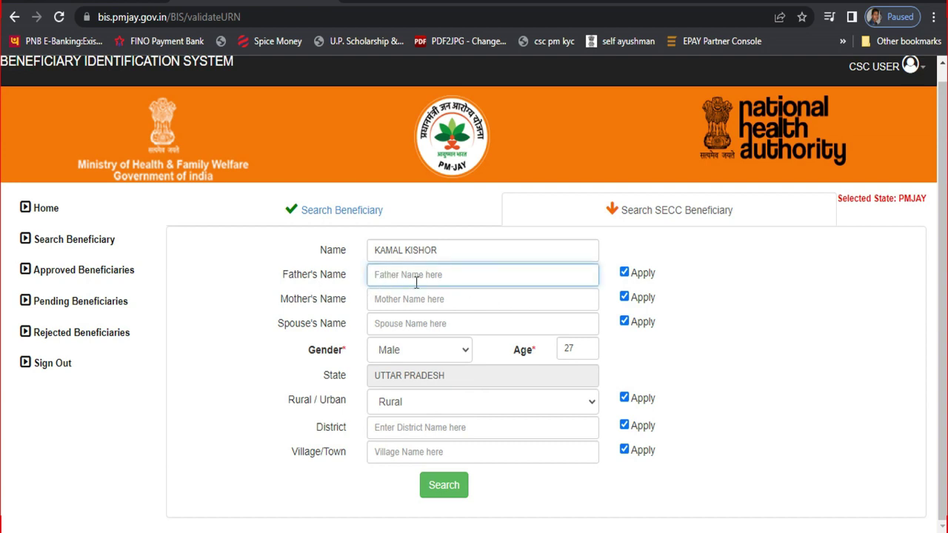
{"action": "left_click", "coordinate": [408, 428]}
{"action": "type", "text": "ka"}
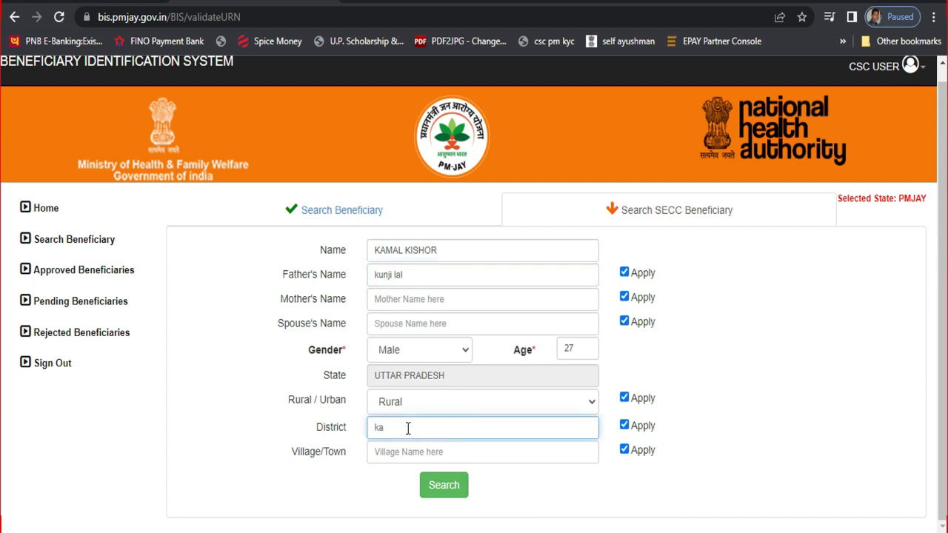
{"action": "type", "text": "nnauj"}
{"action": "left_click", "coordinate": [441, 453]}
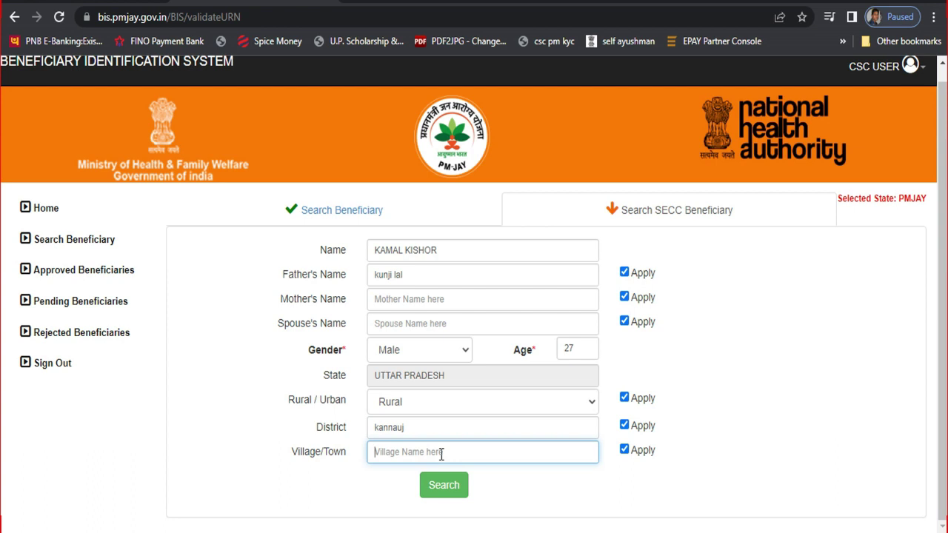
{"action": "type", "text": "gursahaiganj"}
Stop matching on spouse's and mother's names and run the SECC search.
{"action": "left_click", "coordinate": [624, 321]}
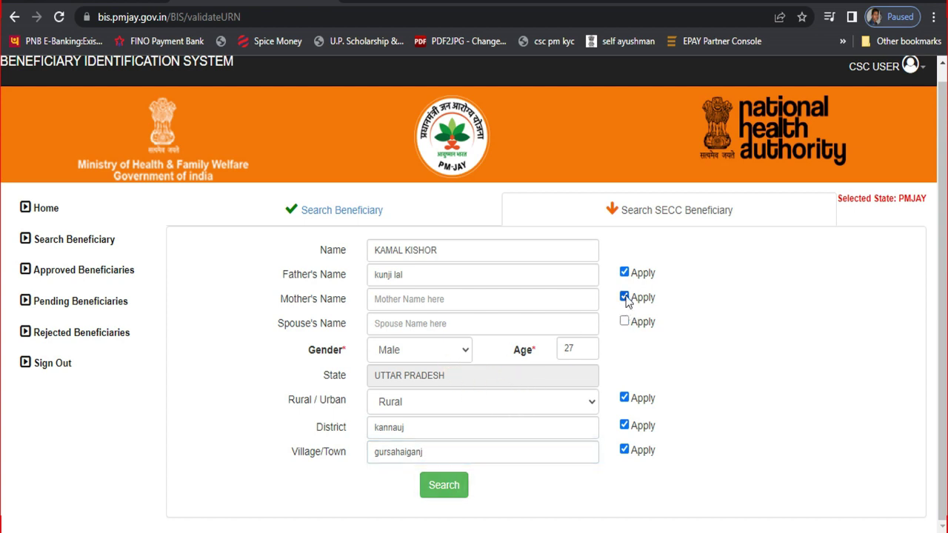
{"action": "left_click", "coordinate": [624, 297]}
{"action": "left_click", "coordinate": [441, 486]}
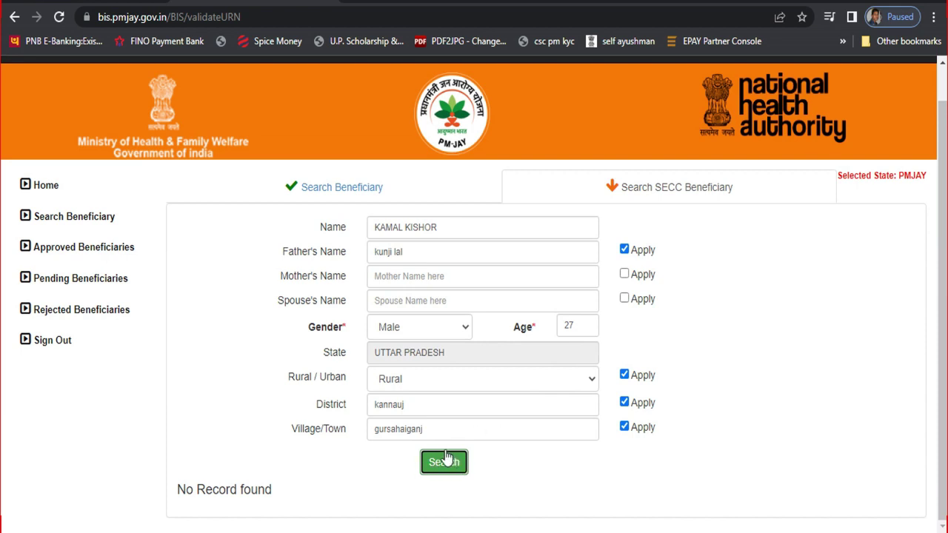
Retry the SECC search, then continue KYC with the state scheme record.
{"action": "left_click", "coordinate": [443, 465]}
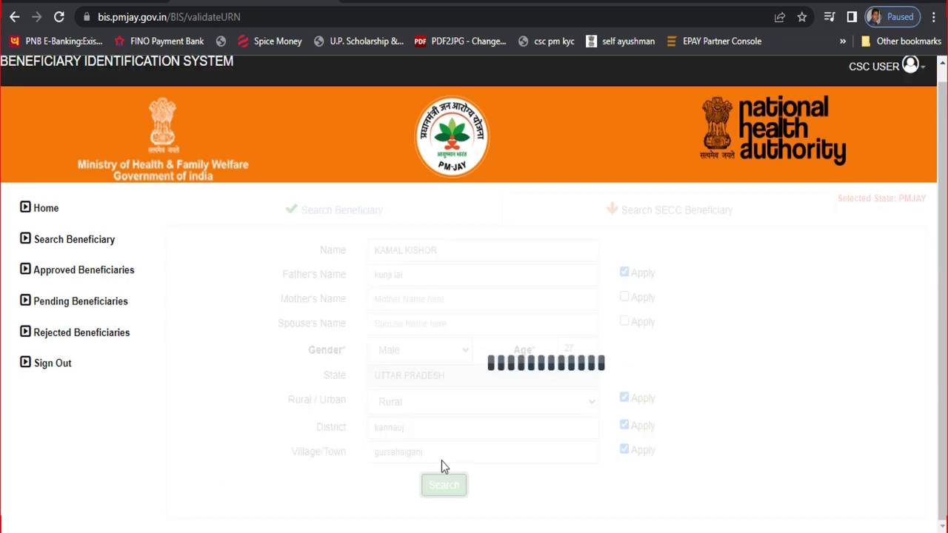
{"action": "left_click", "coordinate": [444, 464]}
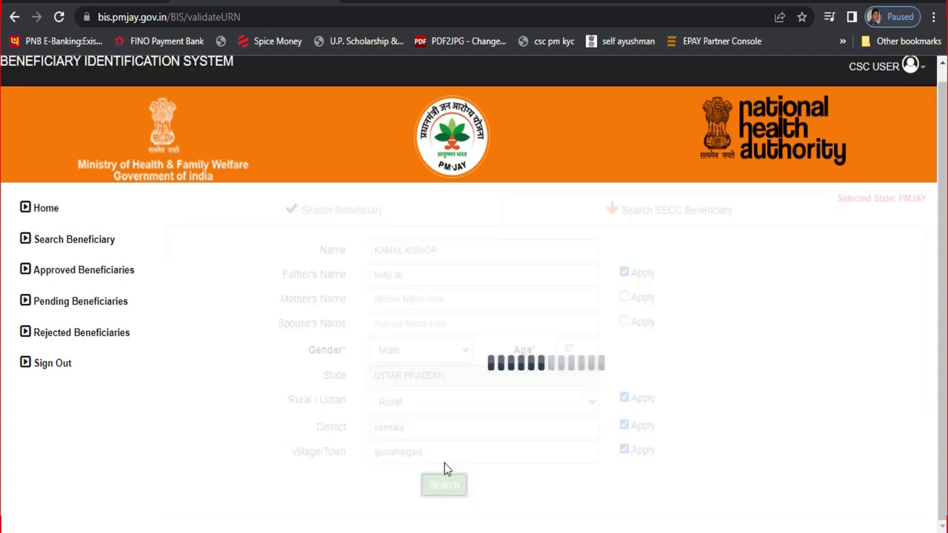
{"action": "scroll", "coordinate": [662, 403], "scroll_direction": "down", "scroll_amount": 1}
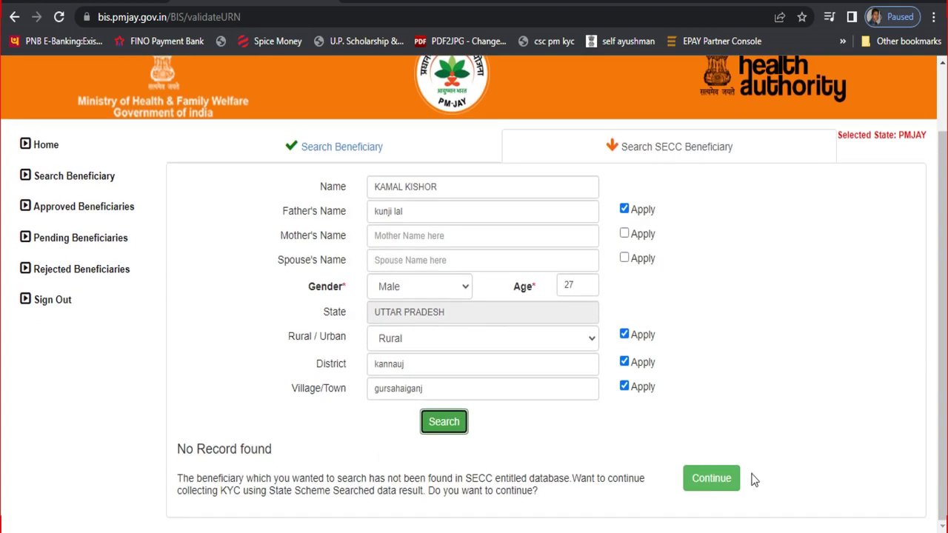
{"action": "left_click", "coordinate": [711, 478]}
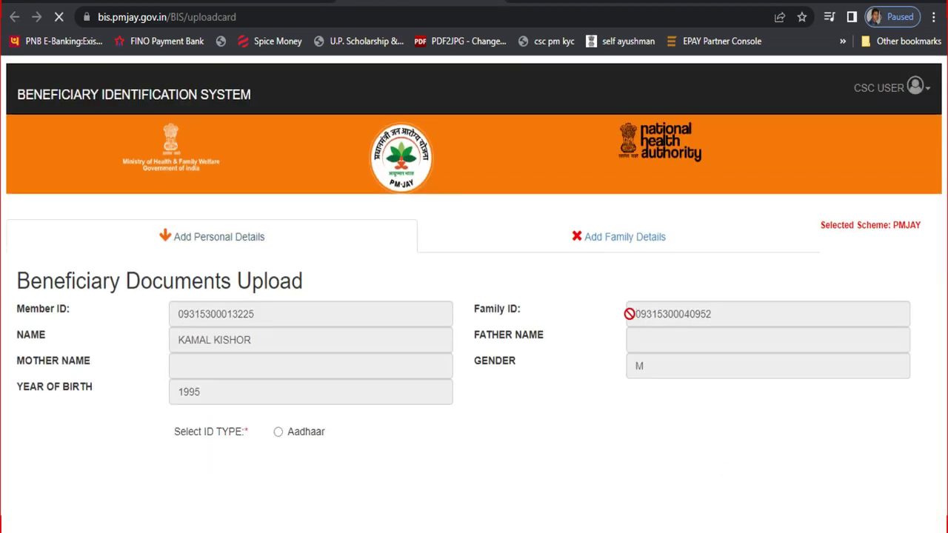
Choose Aadhaar as the ID type and accept the ABHA link and e-KYC consents.
{"action": "left_click", "coordinate": [278, 434]}
{"action": "scroll", "coordinate": [237, 400], "scroll_direction": "down", "scroll_amount": 1}
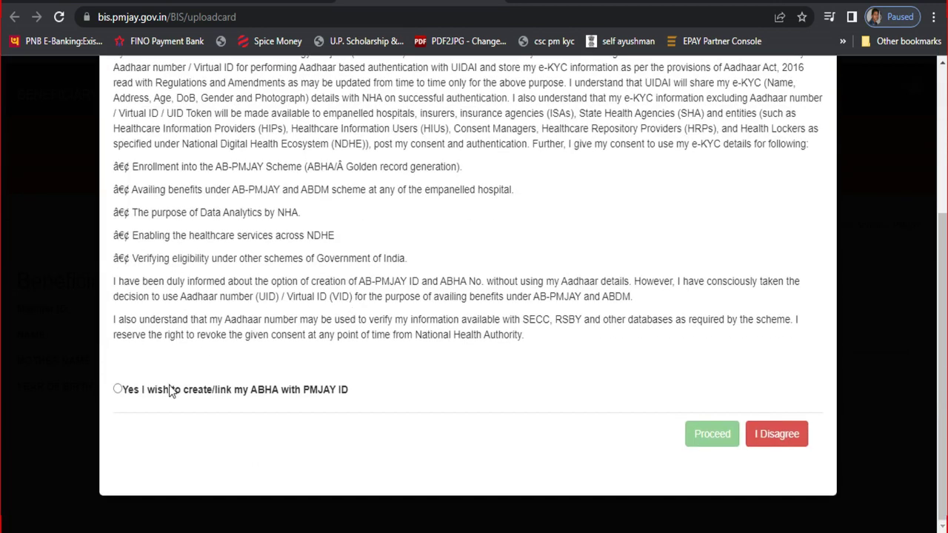
{"action": "left_click", "coordinate": [119, 390]}
{"action": "left_click", "coordinate": [118, 410]}
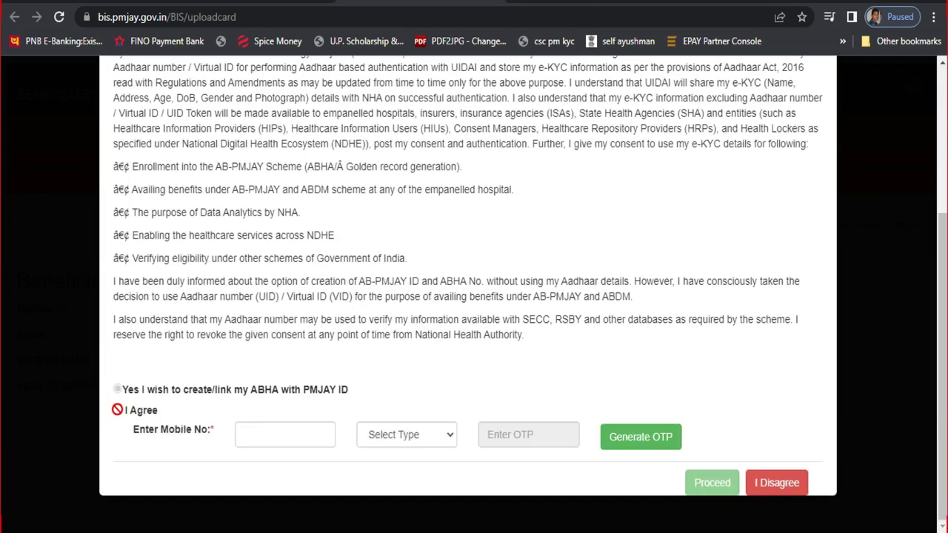
Enter the beneficiary's mobile number as Family type, then amend it after the five-member limit warning.
{"action": "left_click", "coordinate": [287, 438]}
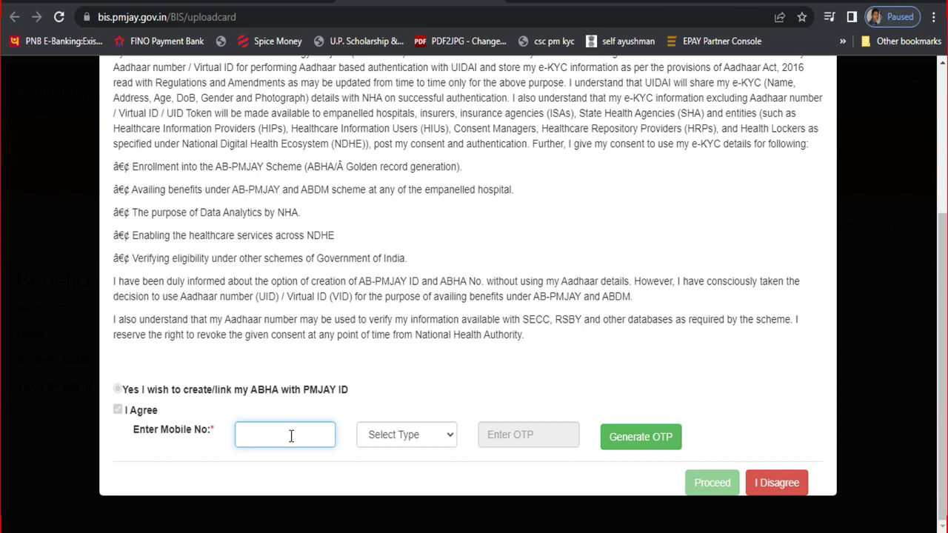
{"action": "left_click", "coordinate": [407, 436]}
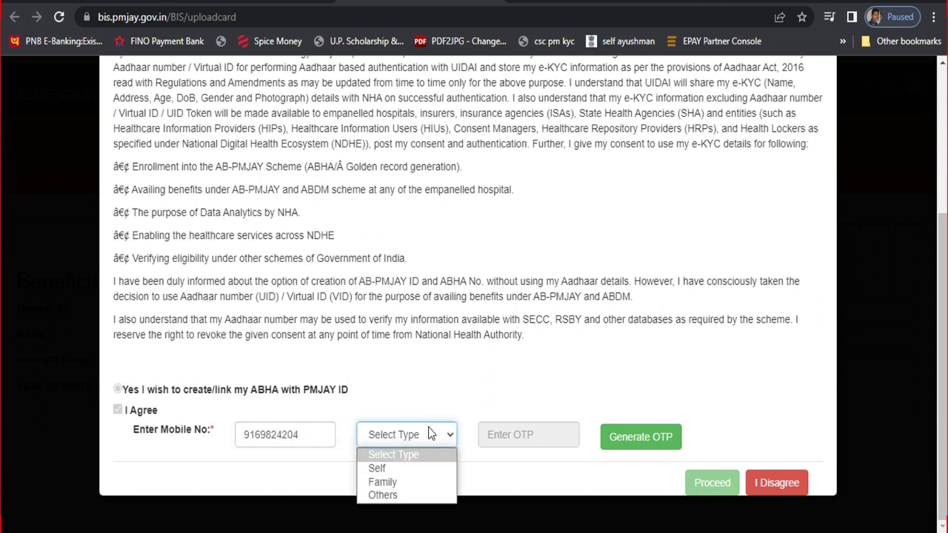
{"action": "left_click", "coordinate": [412, 482]}
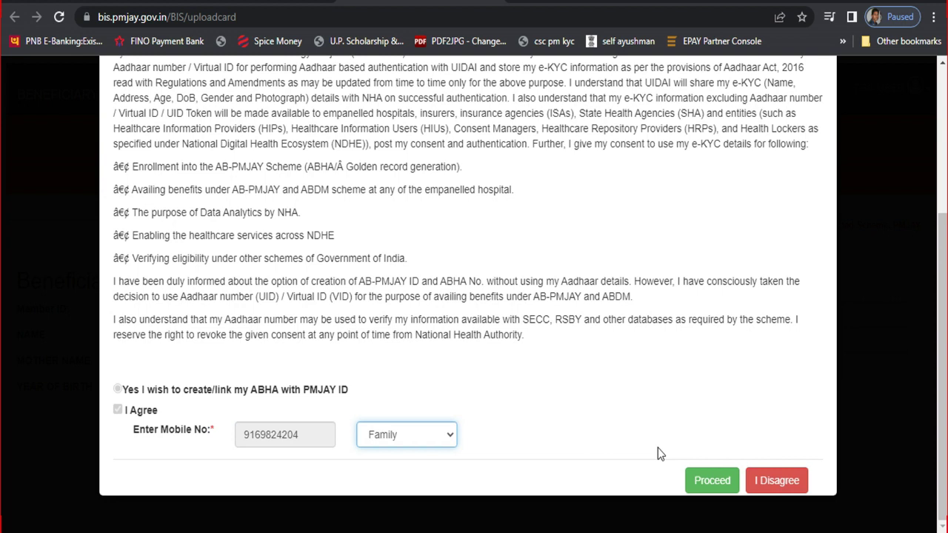
{"action": "left_click", "coordinate": [726, 480]}
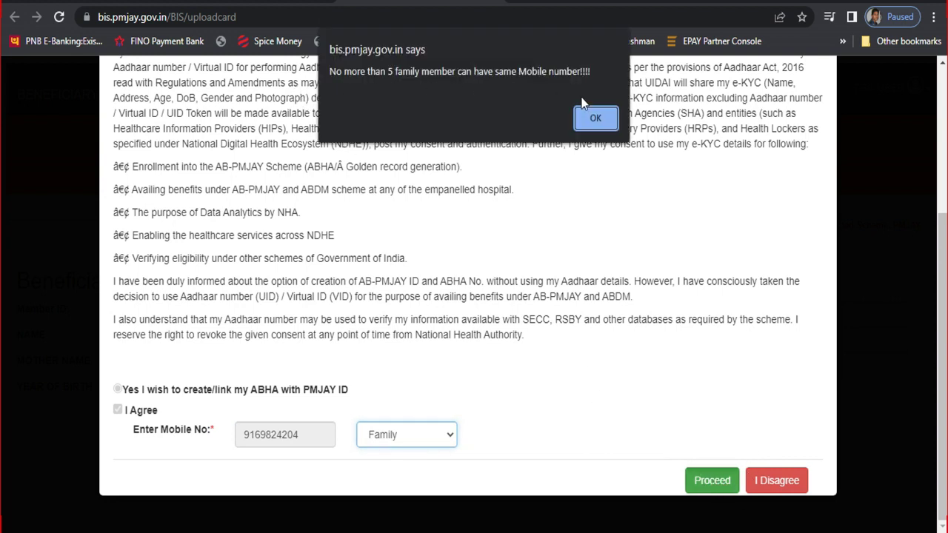
{"action": "left_click", "coordinate": [600, 119]}
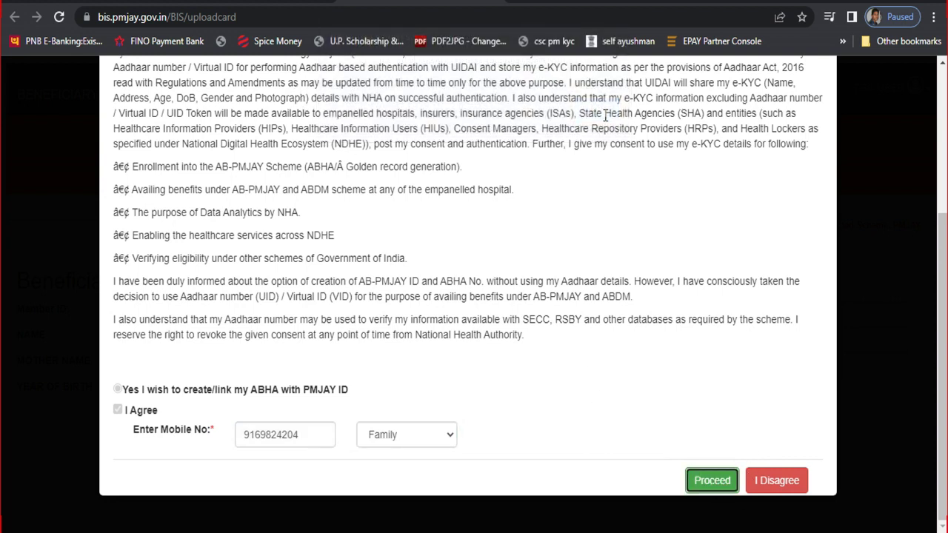
{"action": "left_click", "coordinate": [311, 437]}
{"action": "type", "text": "0"}
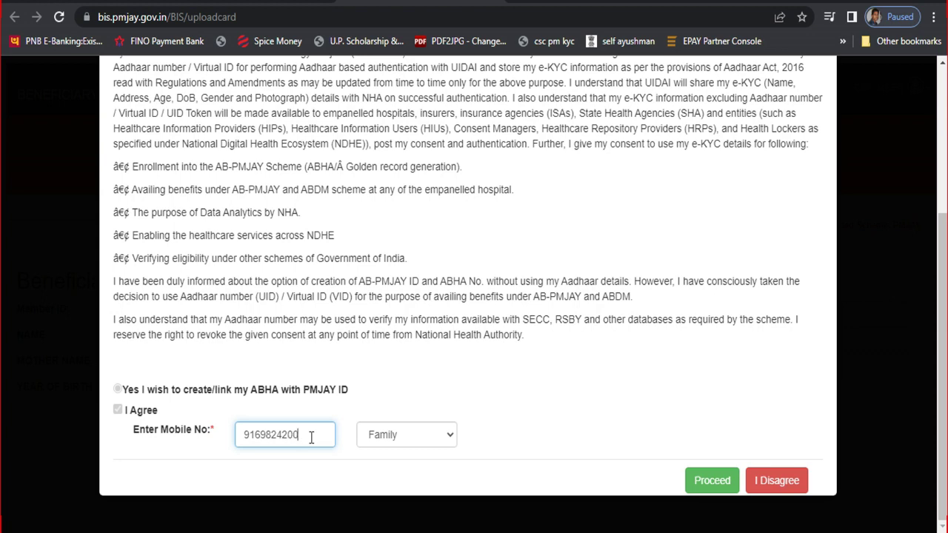
Proceed to document upload and set the authentication type to Finger Print.
{"action": "left_click", "coordinate": [712, 482]}
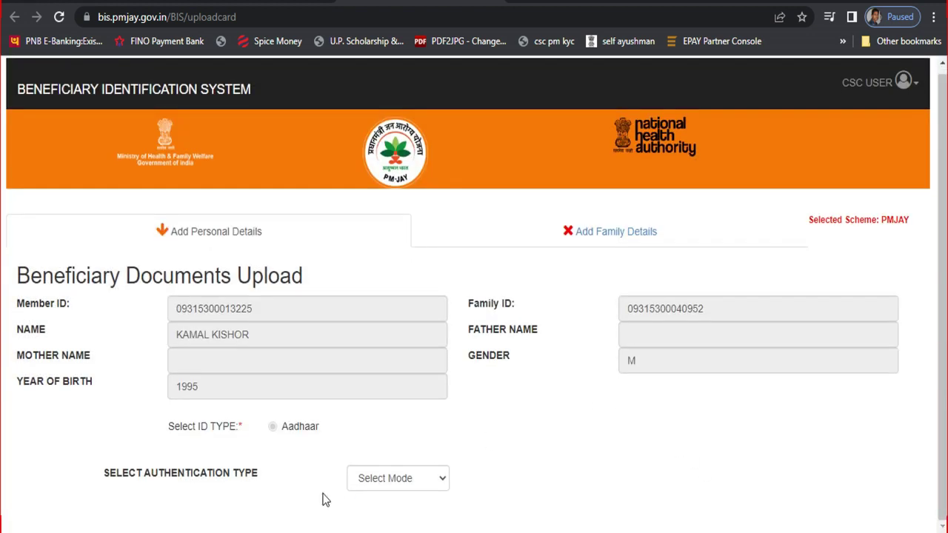
{"action": "left_click", "coordinate": [374, 481]}
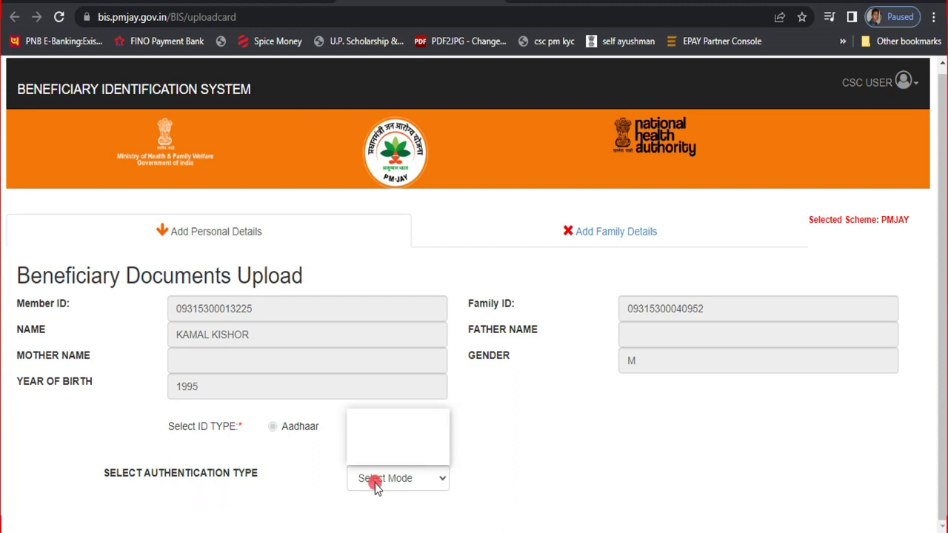
{"action": "left_click", "coordinate": [395, 428]}
{"action": "scroll", "coordinate": [407, 420], "scroll_direction": "down", "scroll_amount": 2}
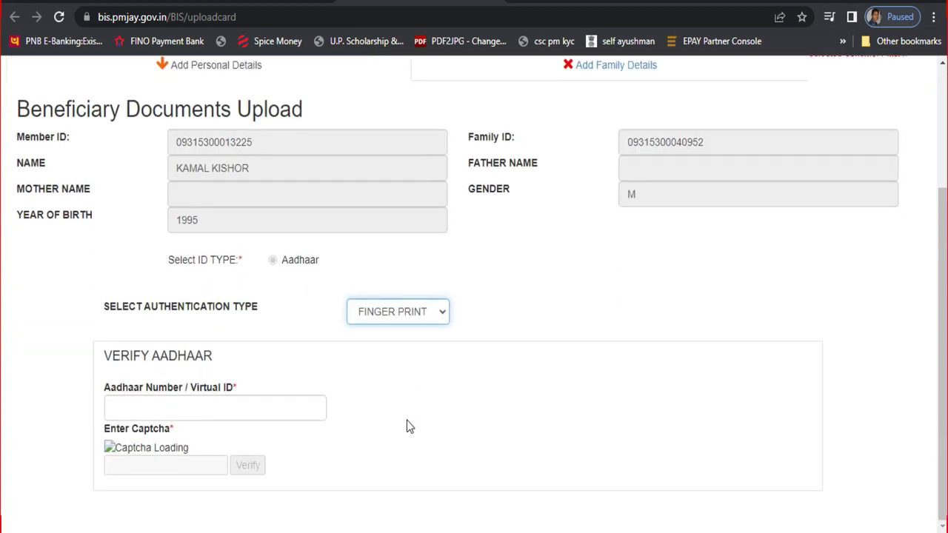
{"action": "left_click", "coordinate": [424, 318]}
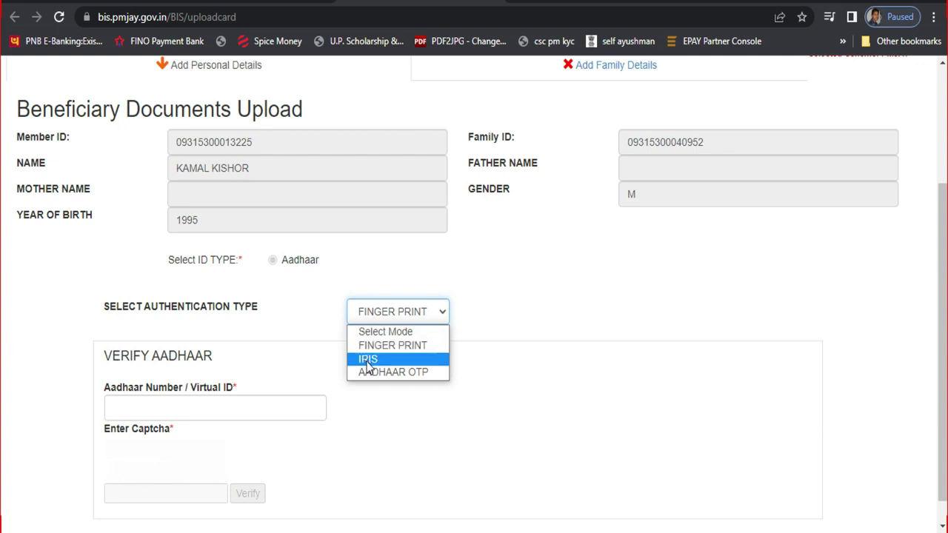
{"action": "left_click", "coordinate": [398, 345]}
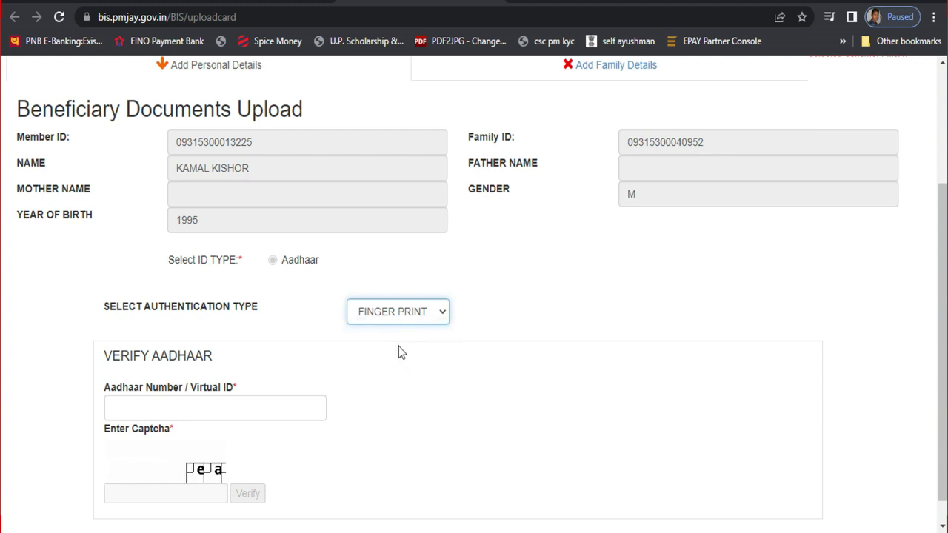
{"action": "scroll", "coordinate": [356, 363], "scroll_direction": "down", "scroll_amount": 1}
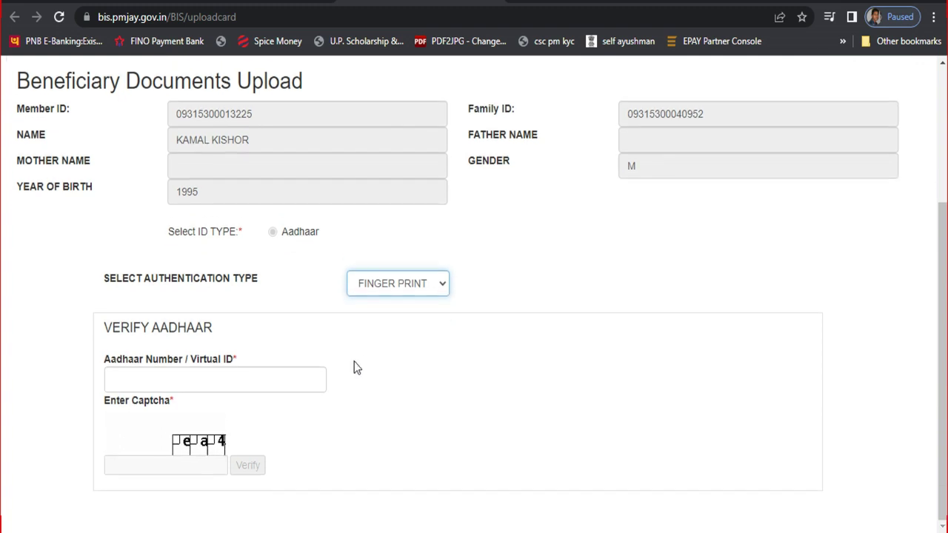
Enter the beneficiary's Aadhaar number in Verify Aadhaar and move to the captcha field.
{"action": "left_click", "coordinate": [159, 374]}
{"action": "type", "text": "••"}
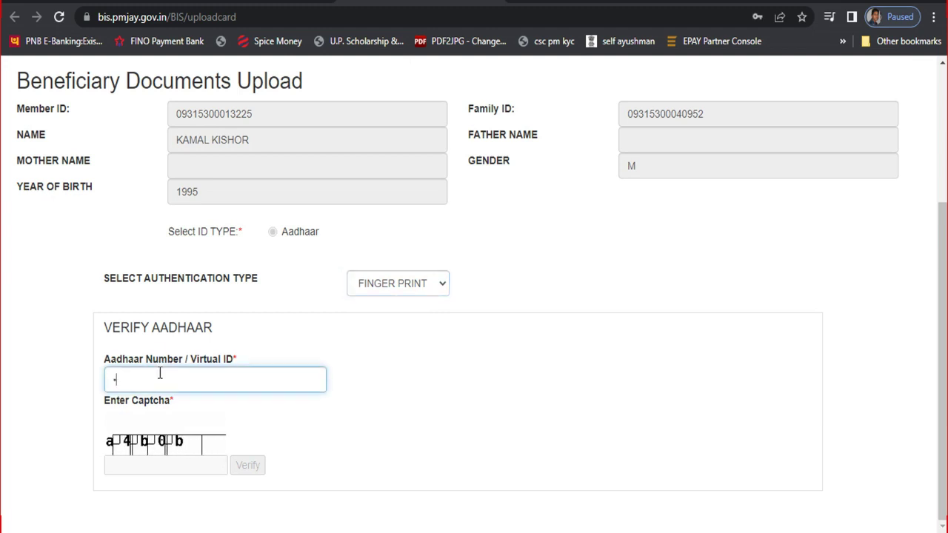
{"action": "type", "text": "••••••"}
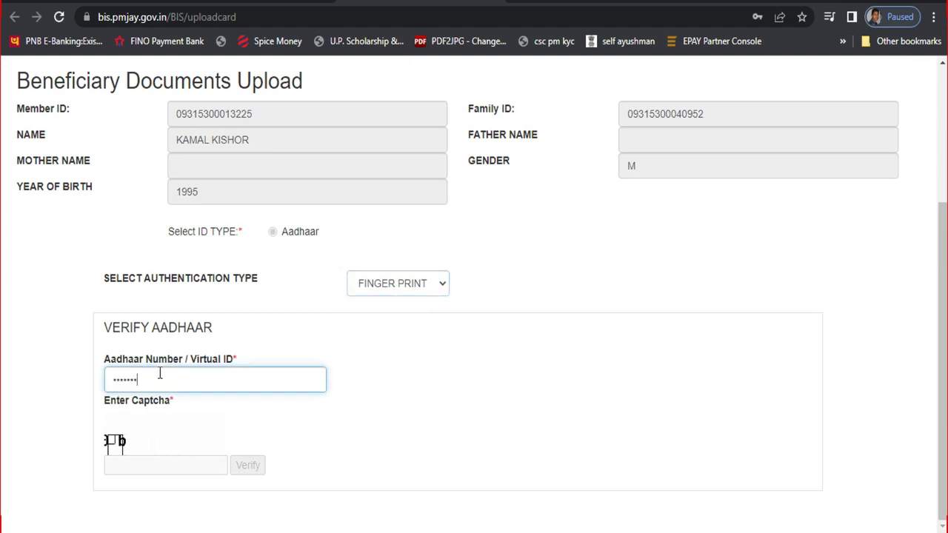
{"action": "type", "text": "••••"}
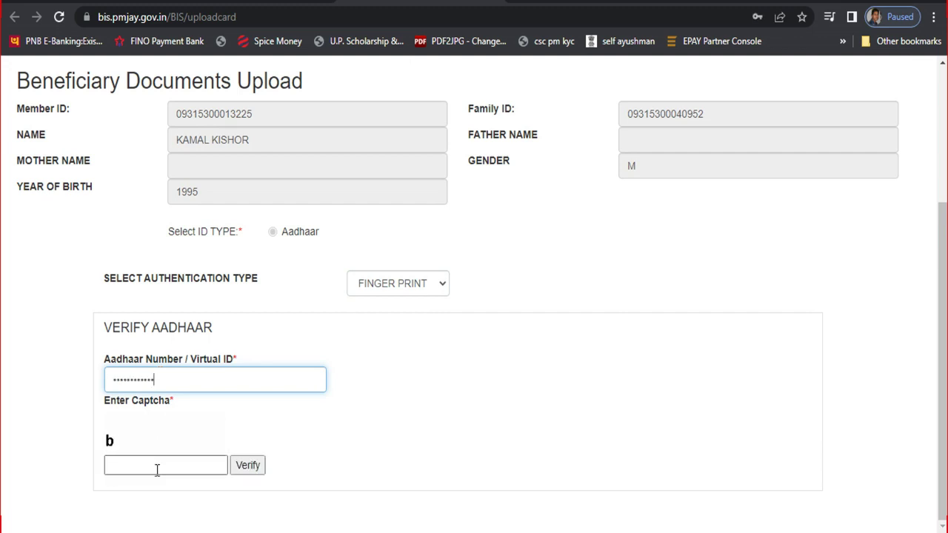
{"action": "left_click", "coordinate": [157, 465]}
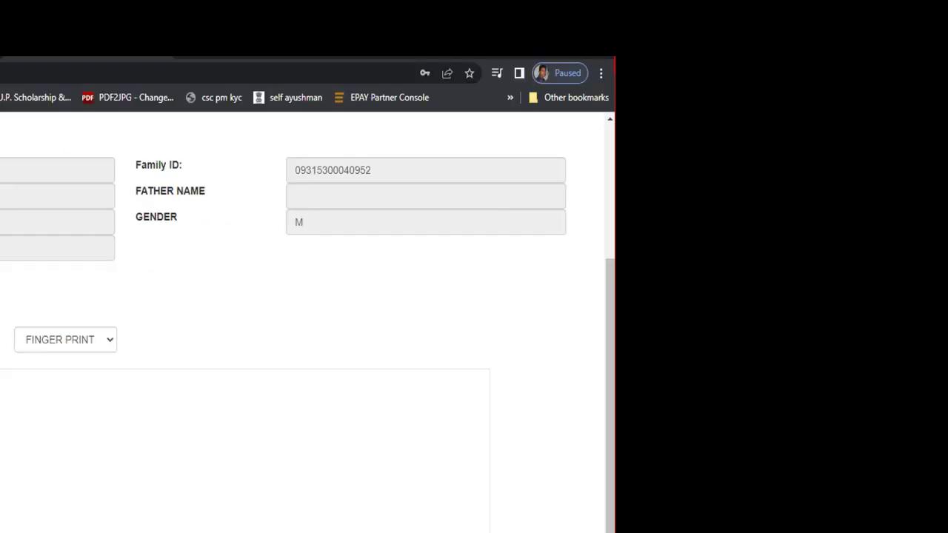
Attempt the Aadhaar fingerprint capture from the scanner and dismiss the capture error.
{"action": "scroll", "coordinate": [30, 445], "scroll_direction": "down", "scroll_amount": 1}
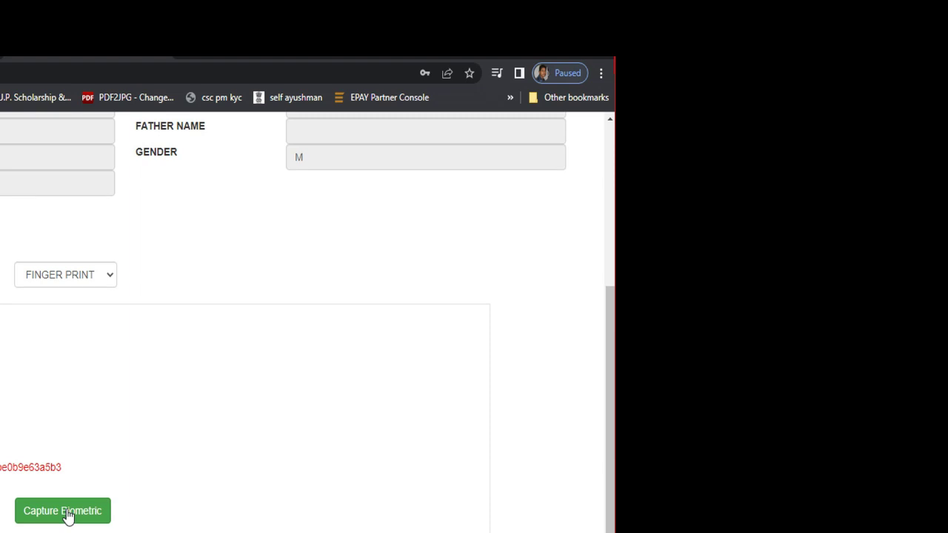
{"action": "left_click", "coordinate": [67, 517]}
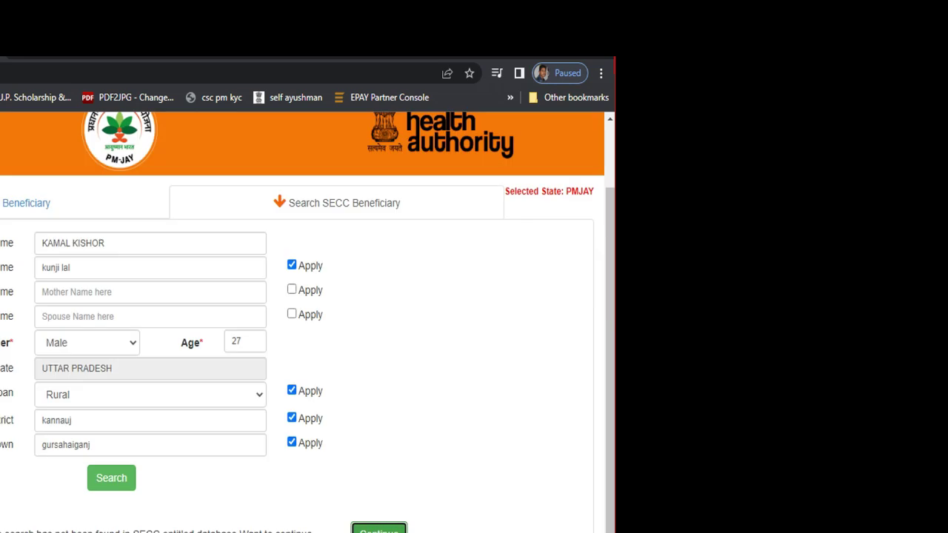
{"action": "scroll", "coordinate": [303, 319], "scroll_direction": "up", "scroll_amount": 1}
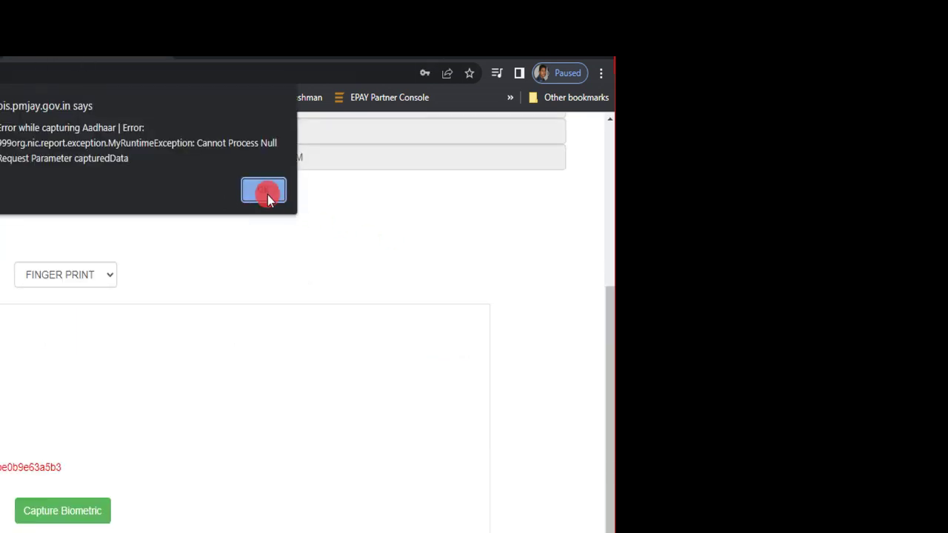
{"action": "left_click", "coordinate": [265, 191]}
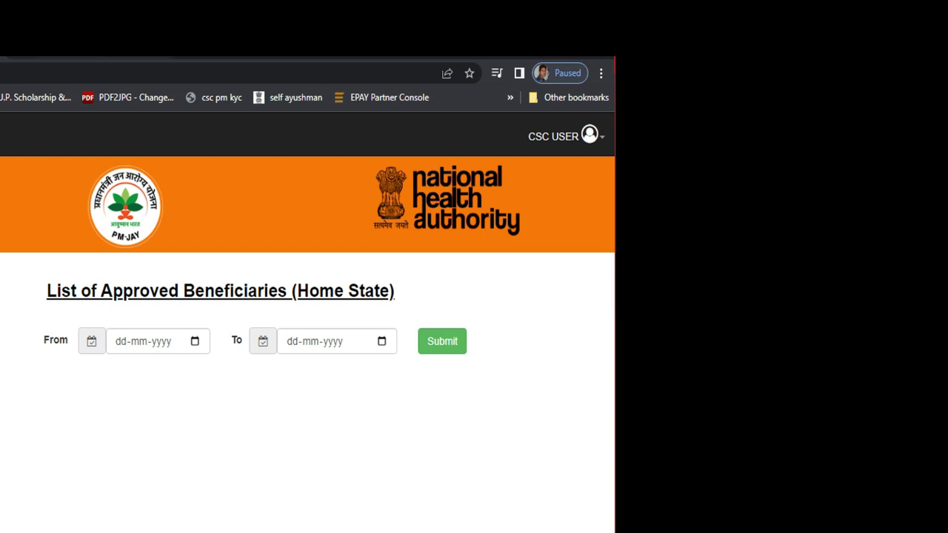